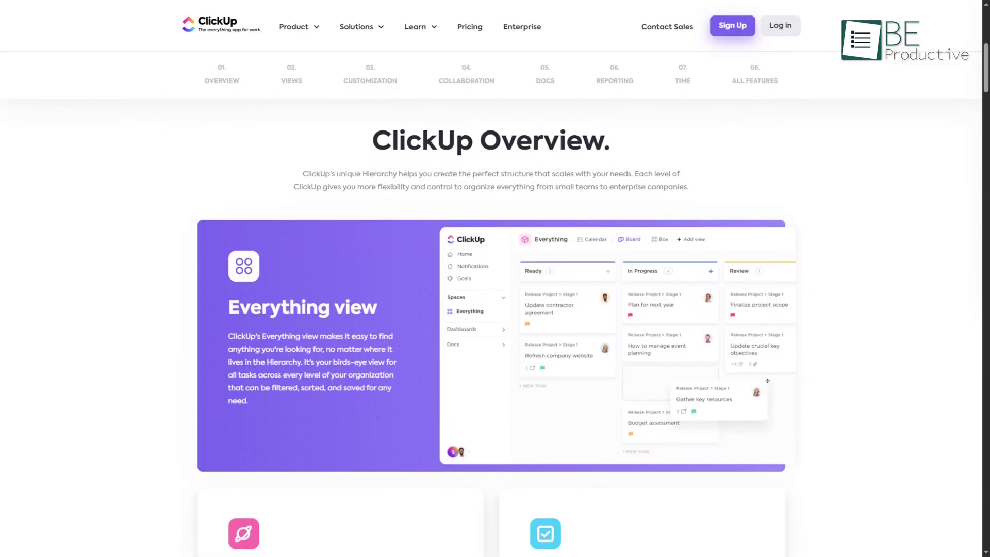
scroll(495, 310, down, 5)
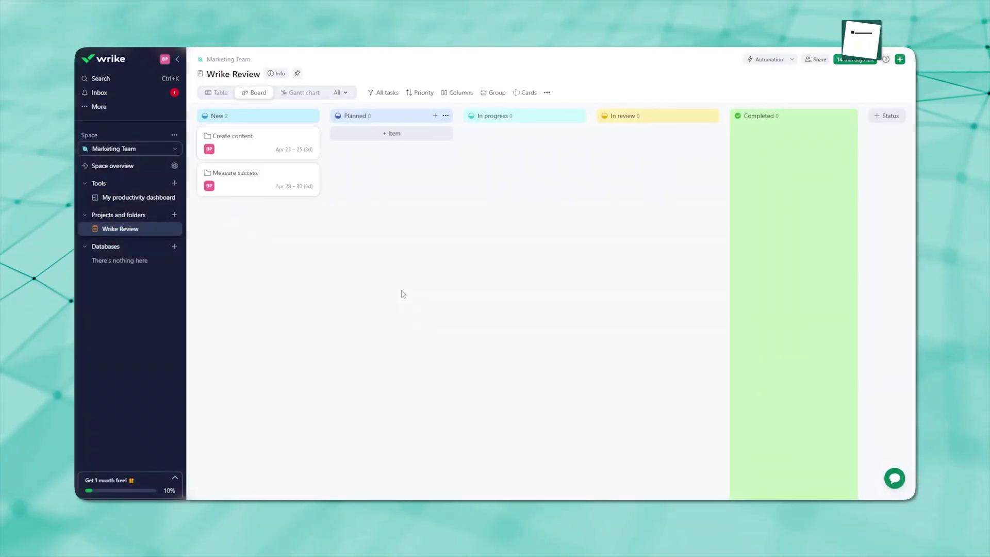
Look at the Create content card's assignee and task details, then return to the full board.
click(246, 150)
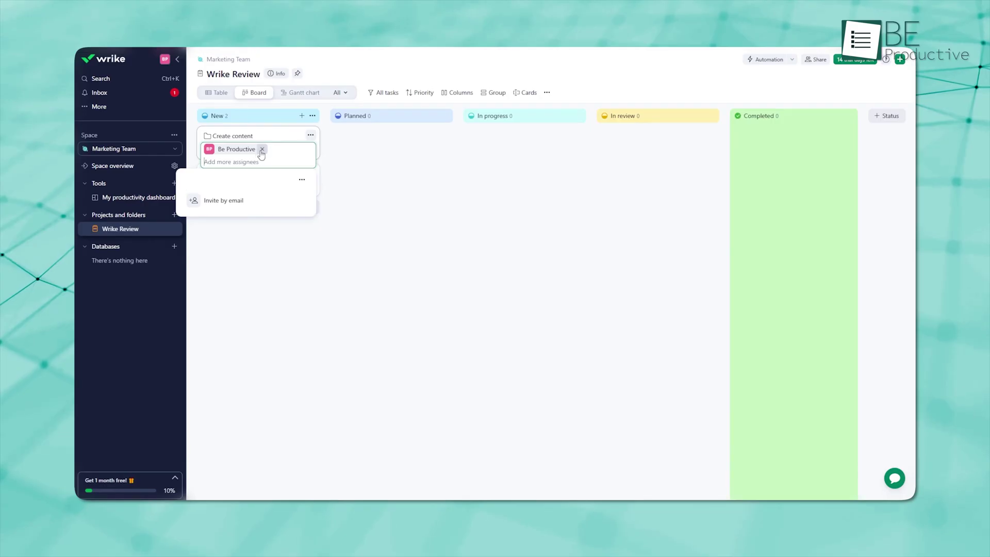
click(227, 136)
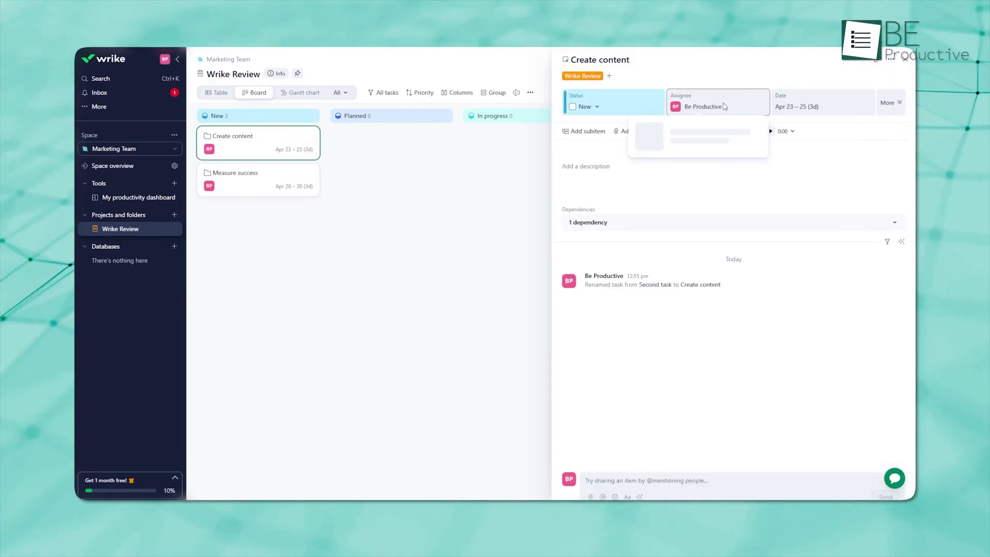
click(321, 309)
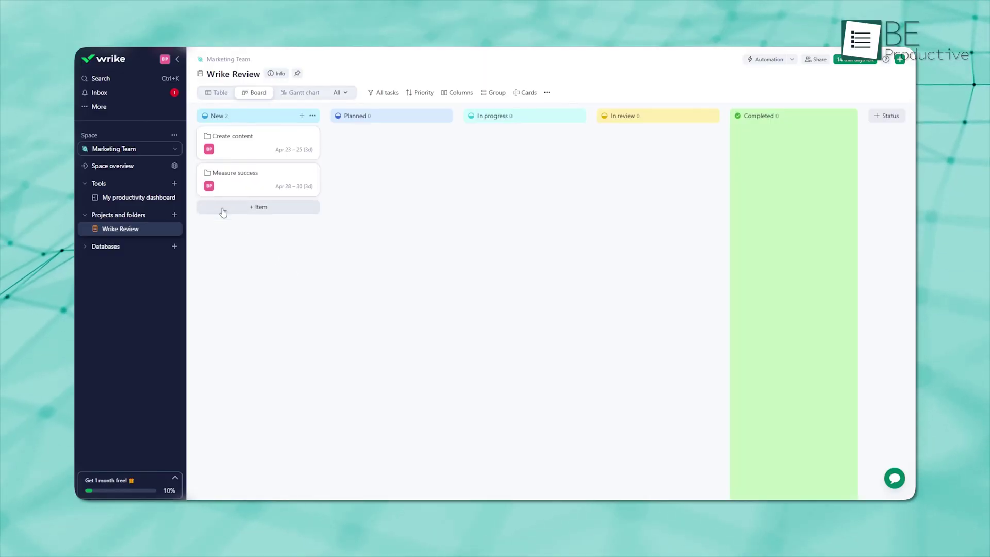
Visit the productivity dashboard, My to-do, Timesheets and Reports pages from the More sections.
click(127, 107)
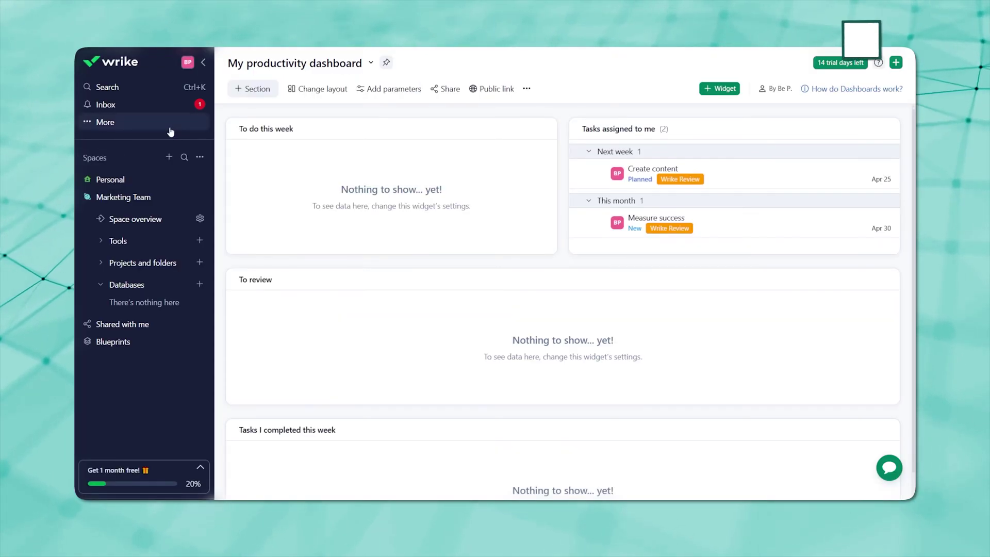
click(165, 126)
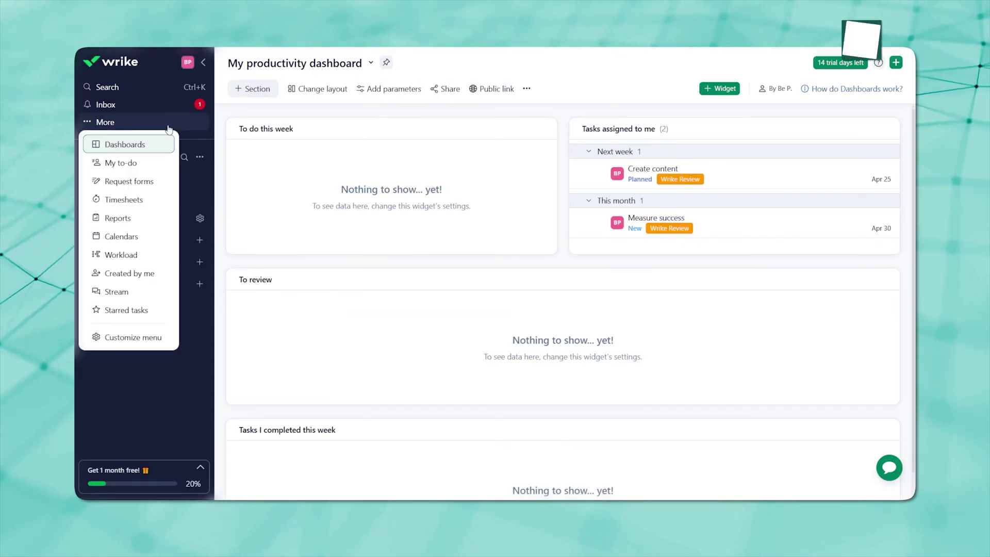
click(162, 164)
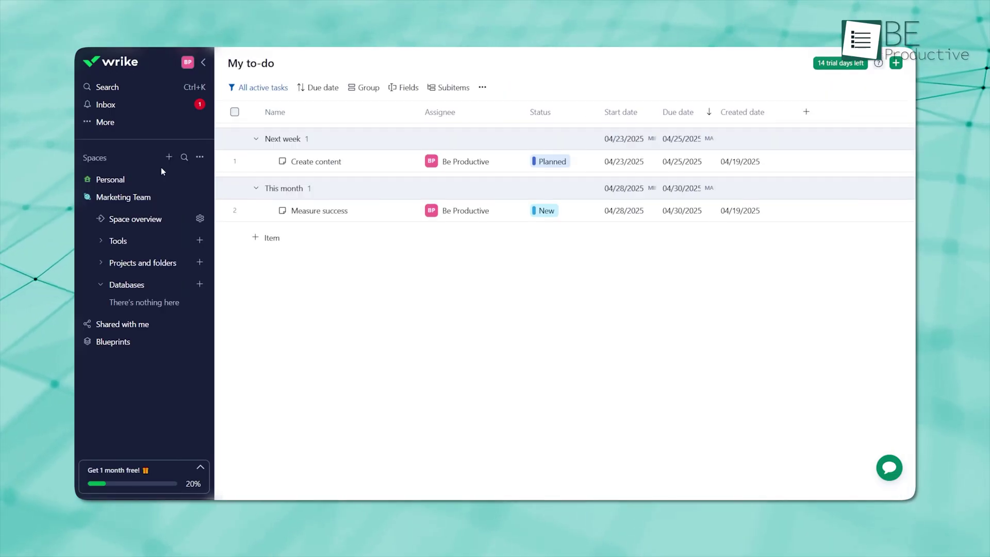
click(160, 124)
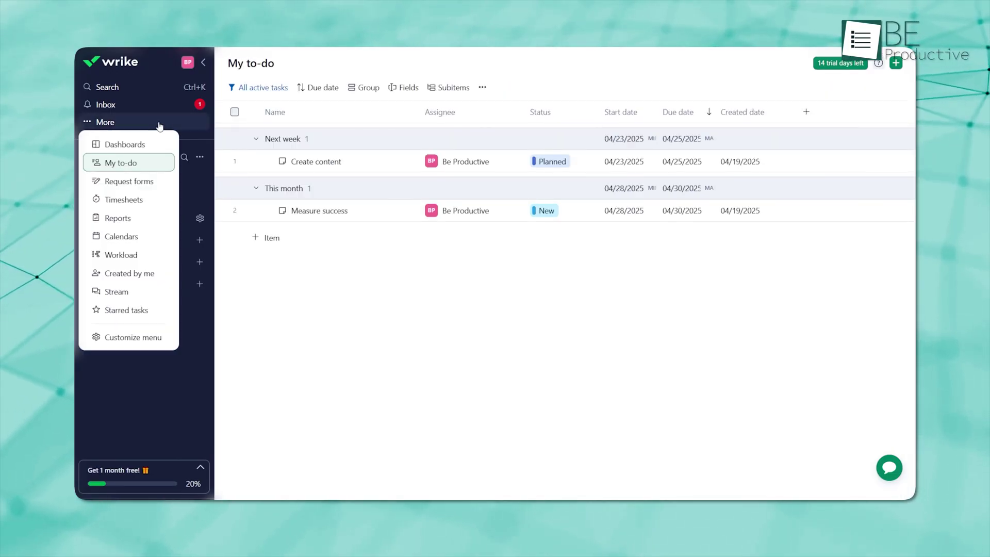
click(150, 200)
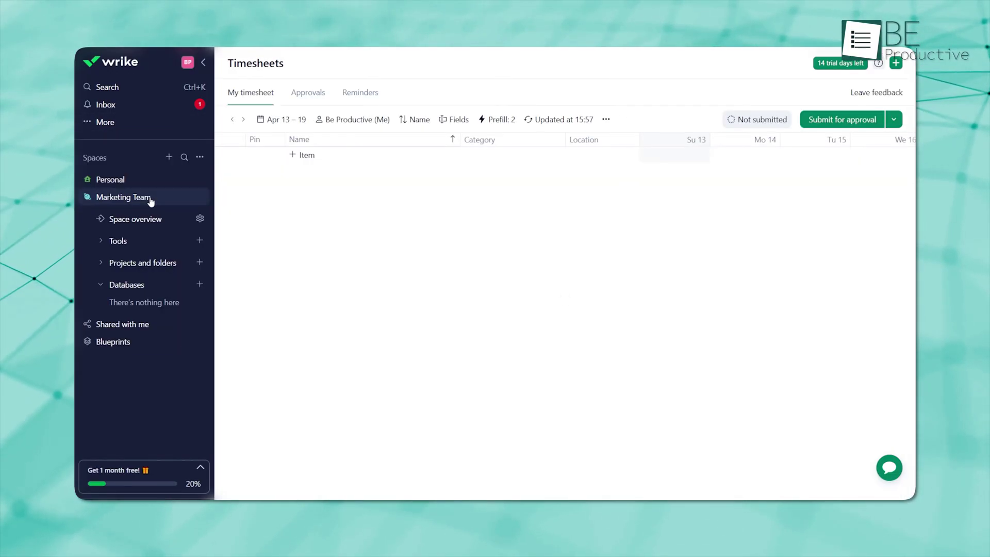
click(150, 123)
click(147, 217)
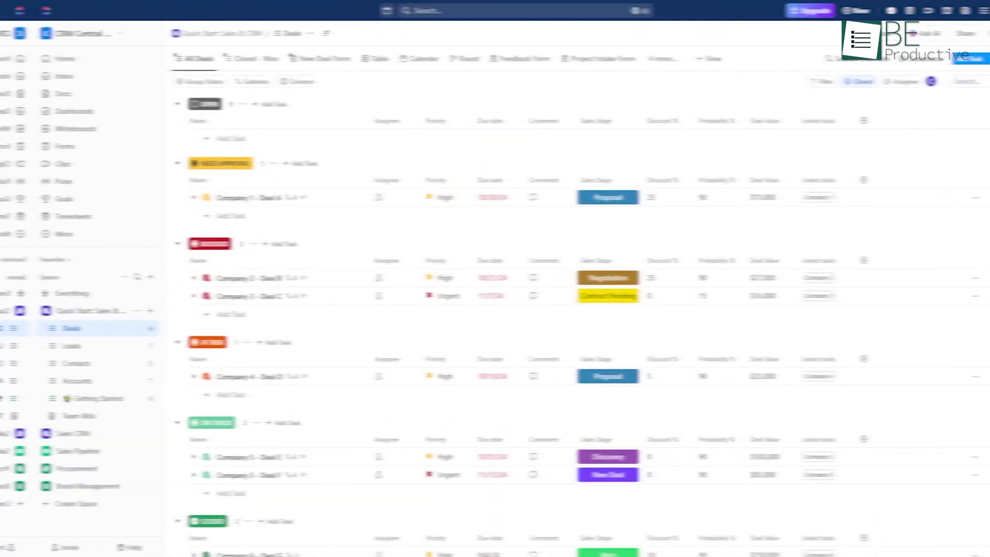
scroll(515, 309, down, 3)
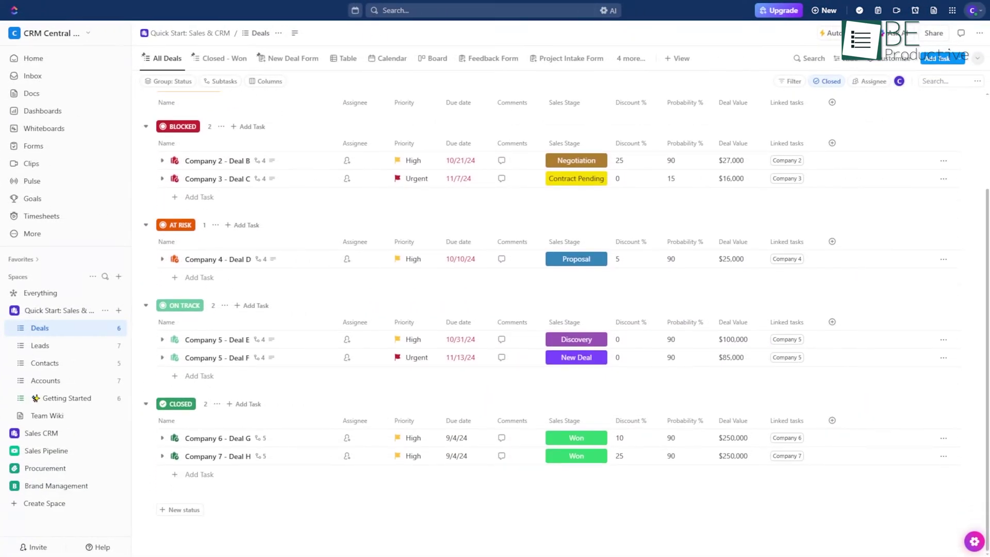
Switch from Deals to the Leads list and review the Company C lead's details.
scroll(516, 309, up, 3)
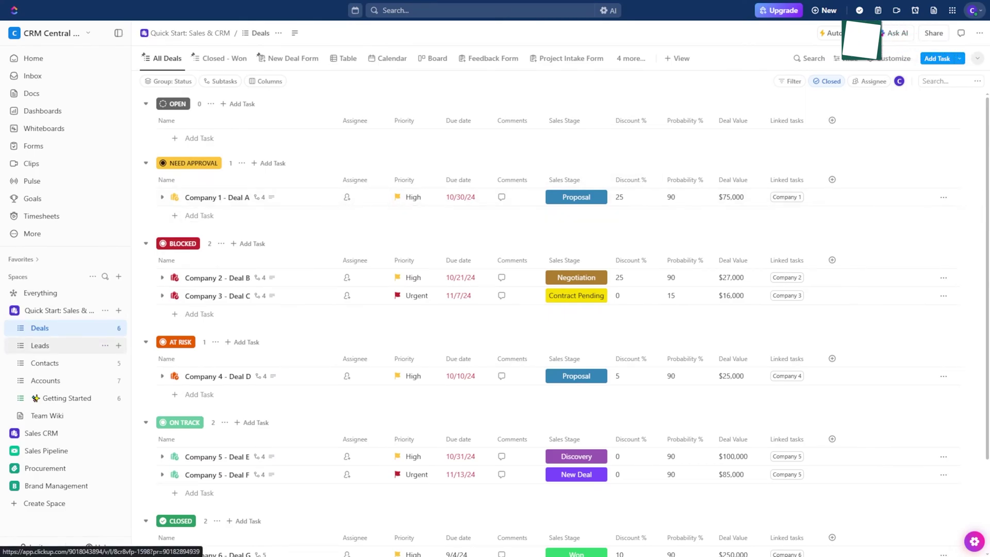
click(40, 346)
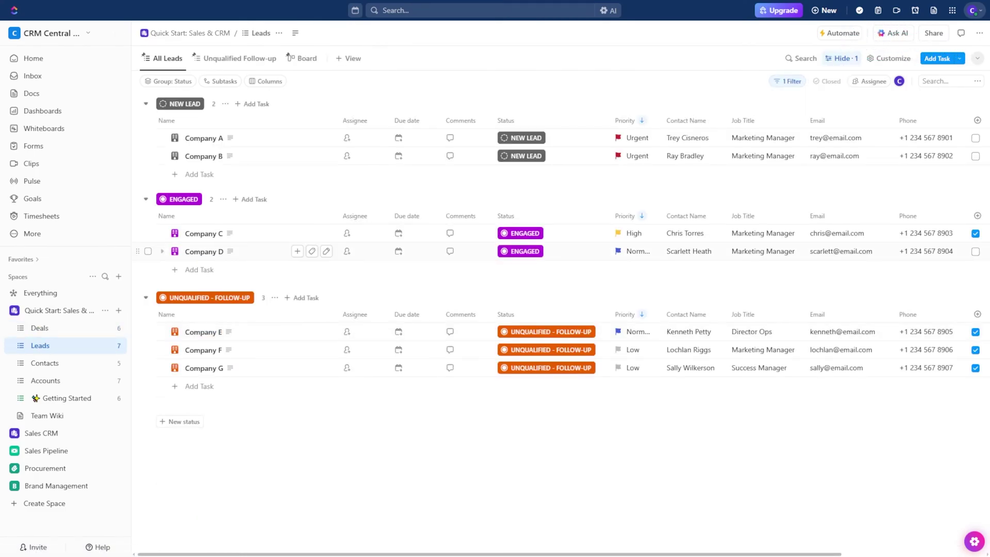
click(204, 233)
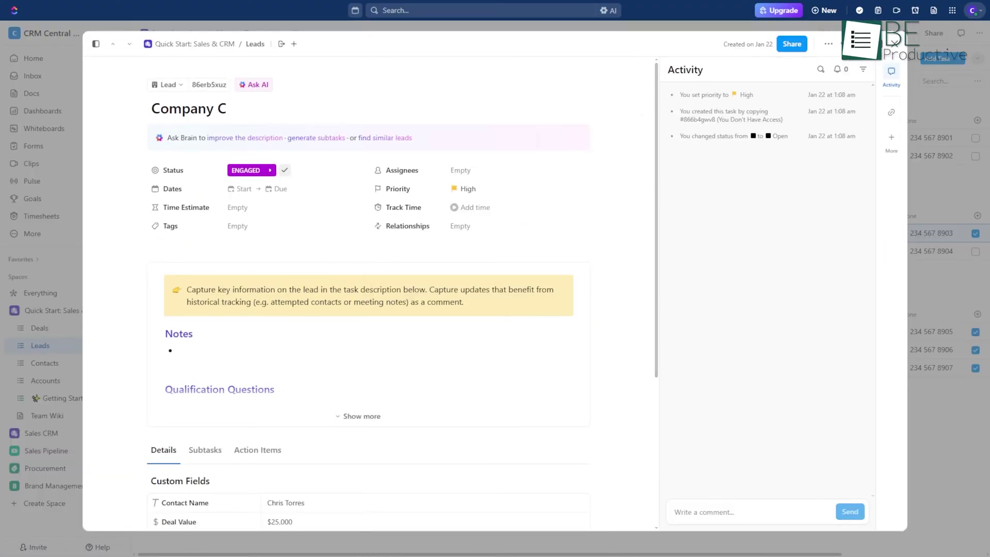
key(Escape)
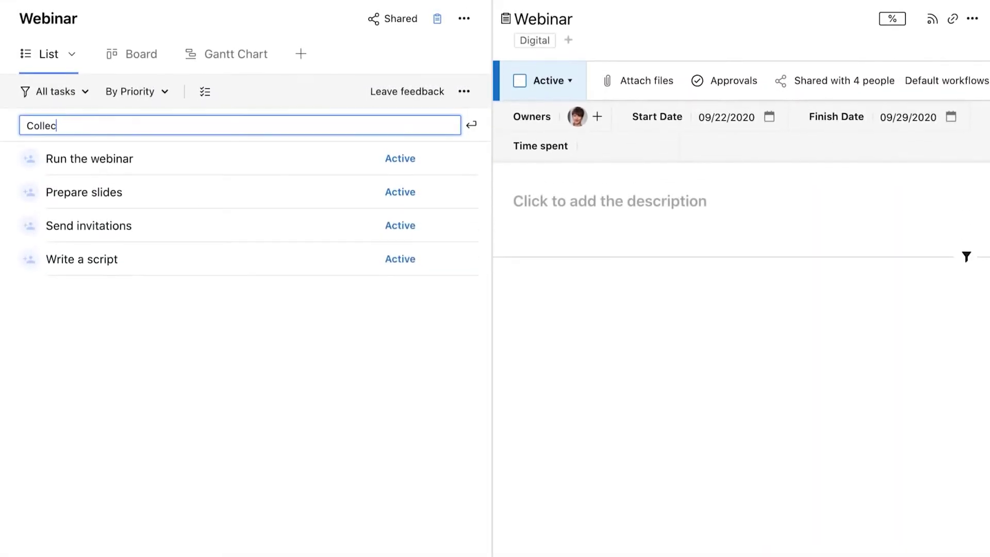
Add a 'Collect stats' task and assign it to a team member.
text(t stats)
key(Return)
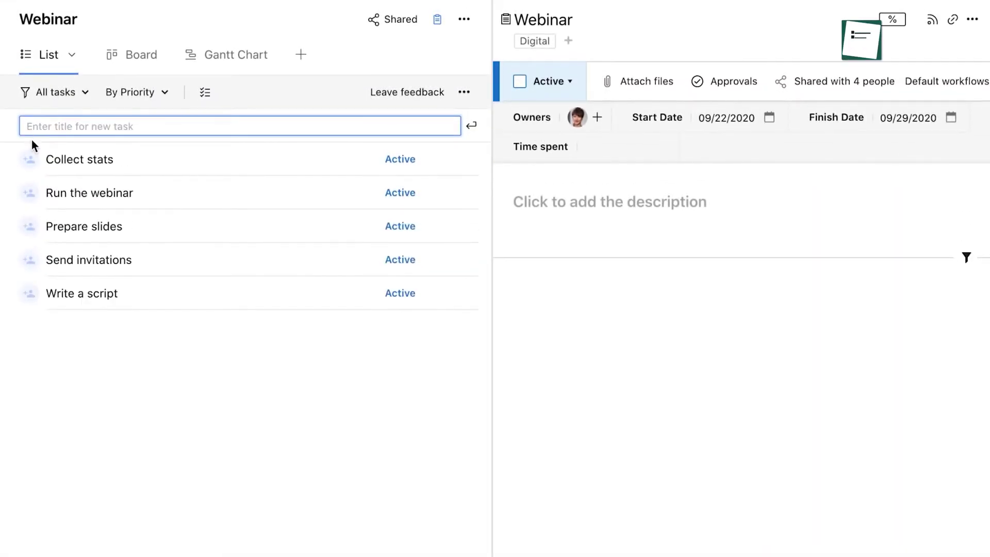
click(157, 316)
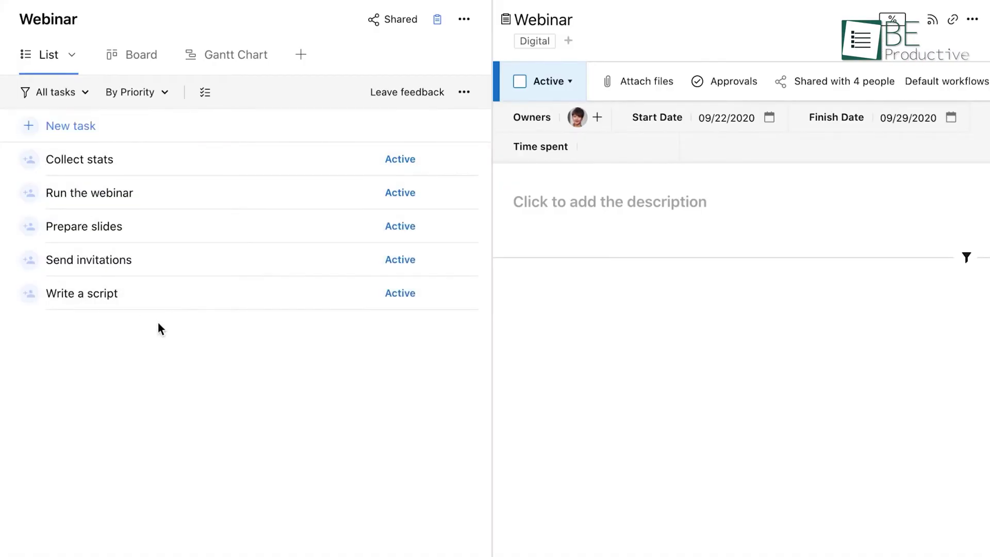
click(29, 159)
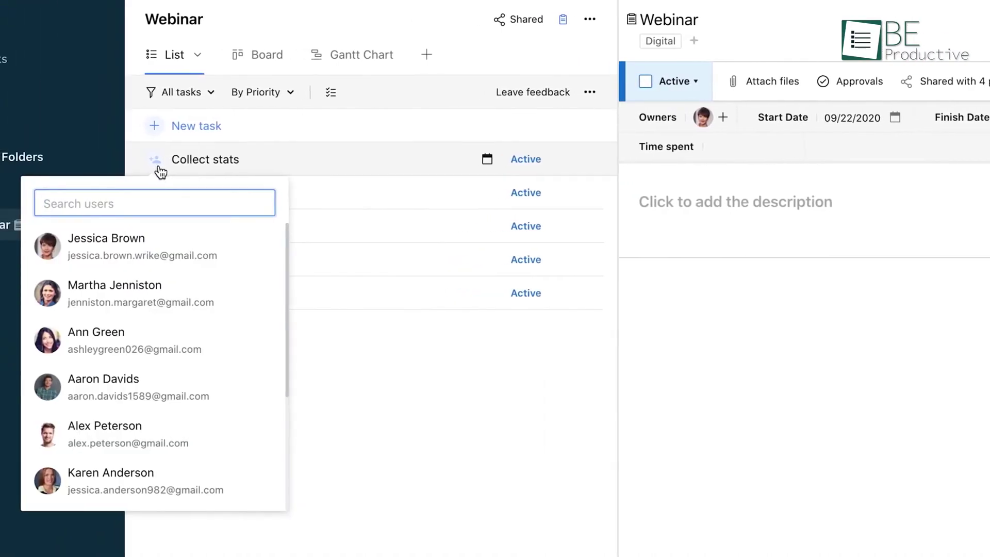
click(161, 235)
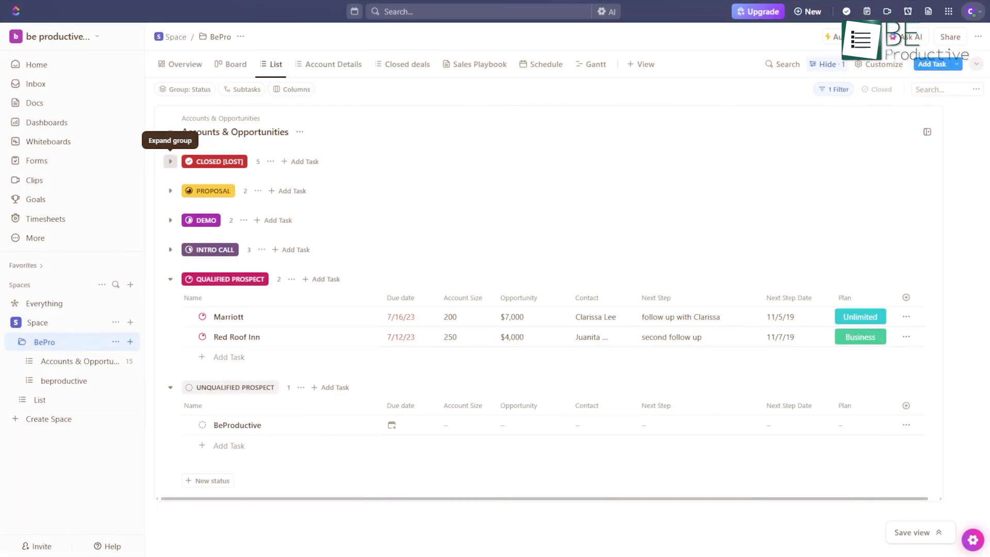
Expand the CLOSED [LOST], PROPOSAL and DEMO groups.
click(170, 162)
click(171, 328)
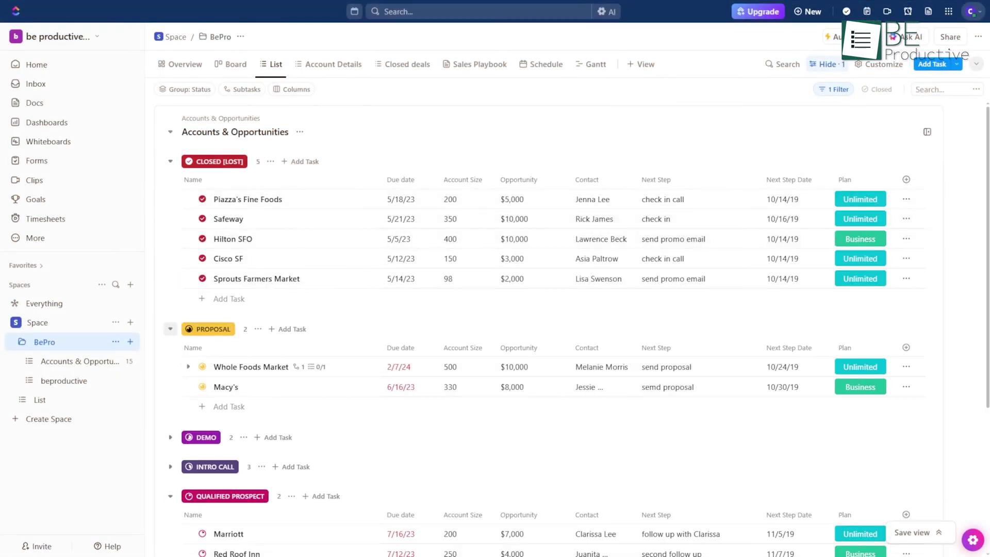
click(170, 437)
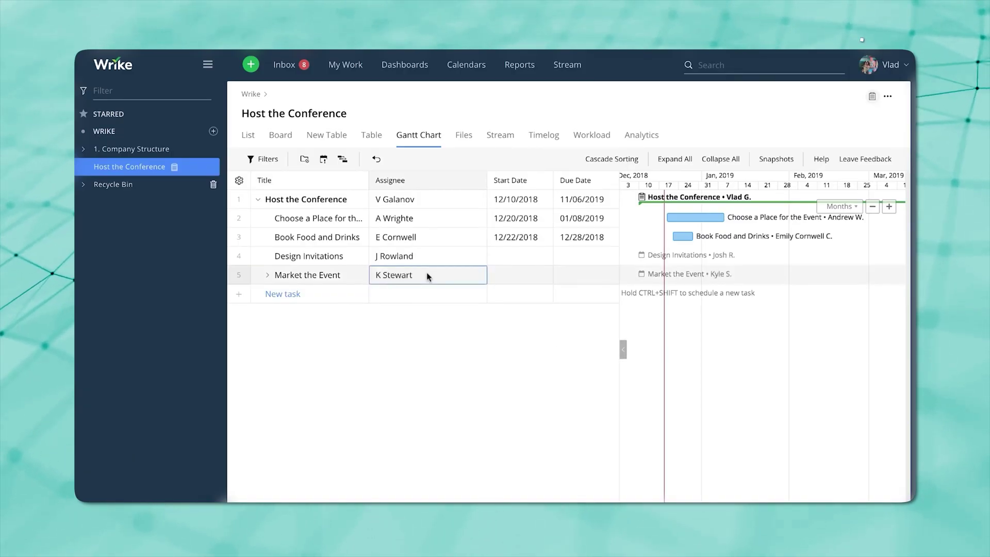
Schedule Design Invitations from 01/10/2019 to 01/18/2019, shifting the Choose a Place for the Event bar later.
click(518, 256)
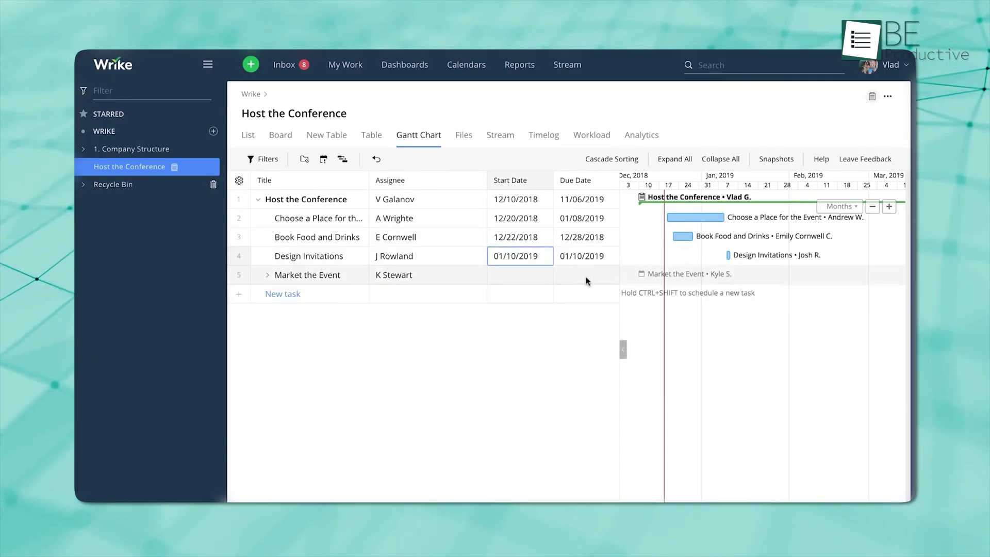
click(578, 256)
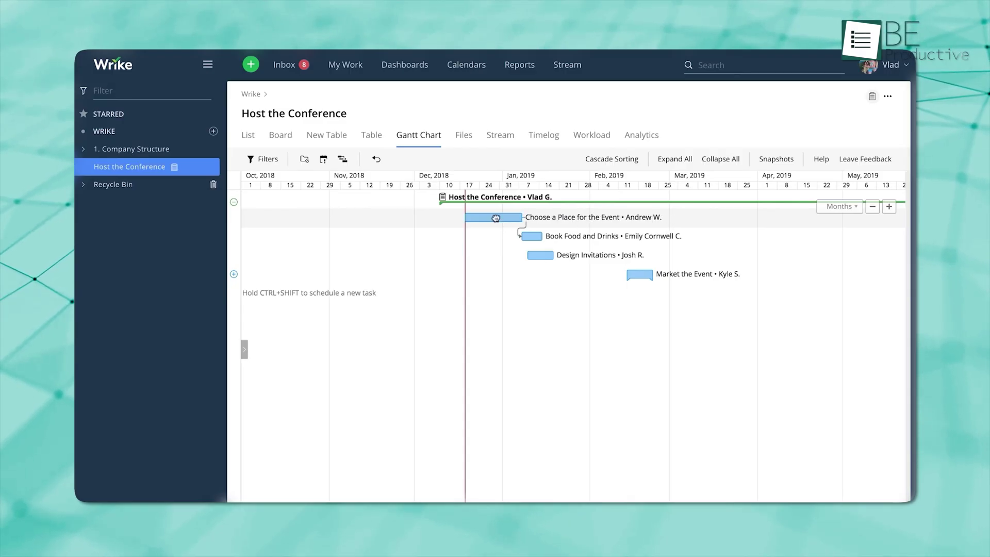
drag(495, 217, 531, 219)
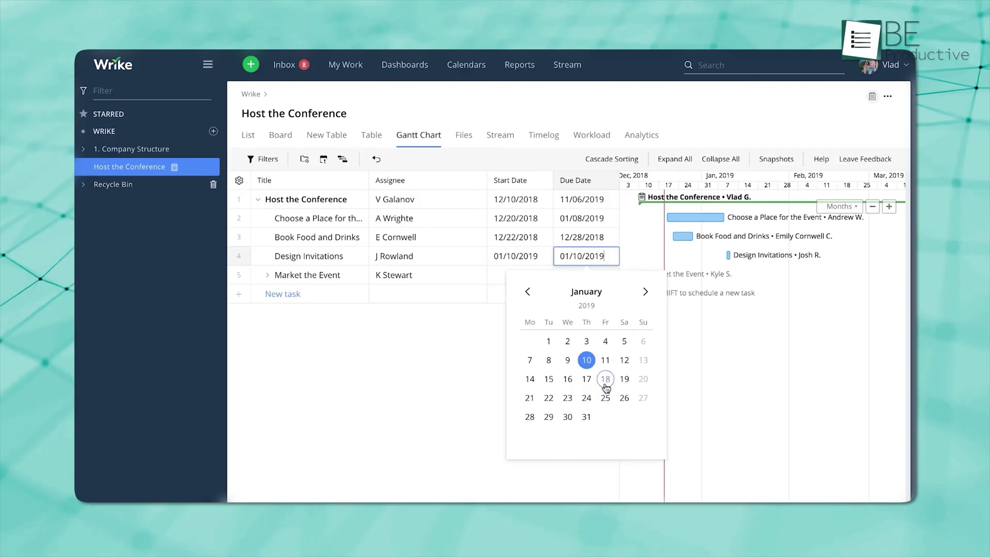
click(605, 380)
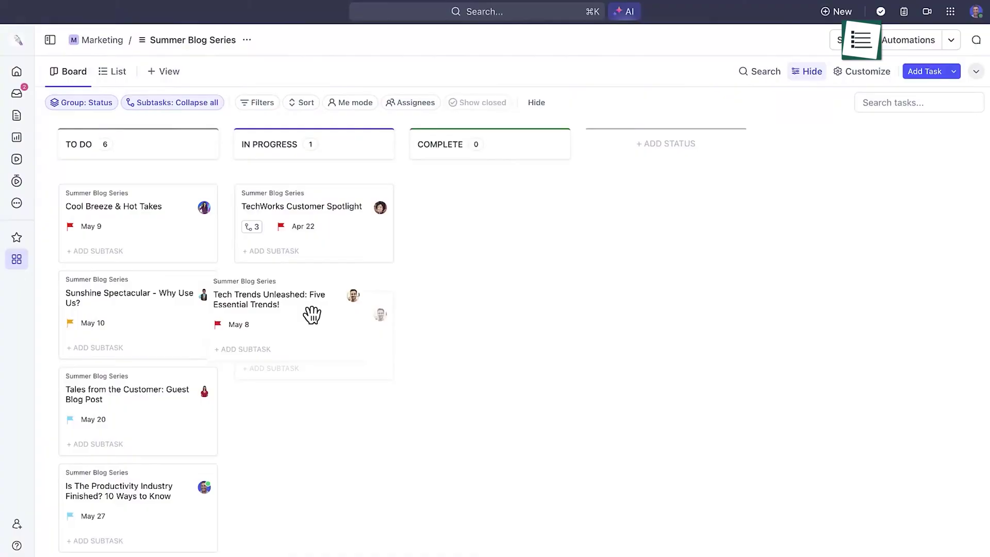
Assign TechWorks Customer Spotlight, schedule Identify Moderators and Facilitators, then set up a Custom Widget.
click(381, 208)
click(457, 360)
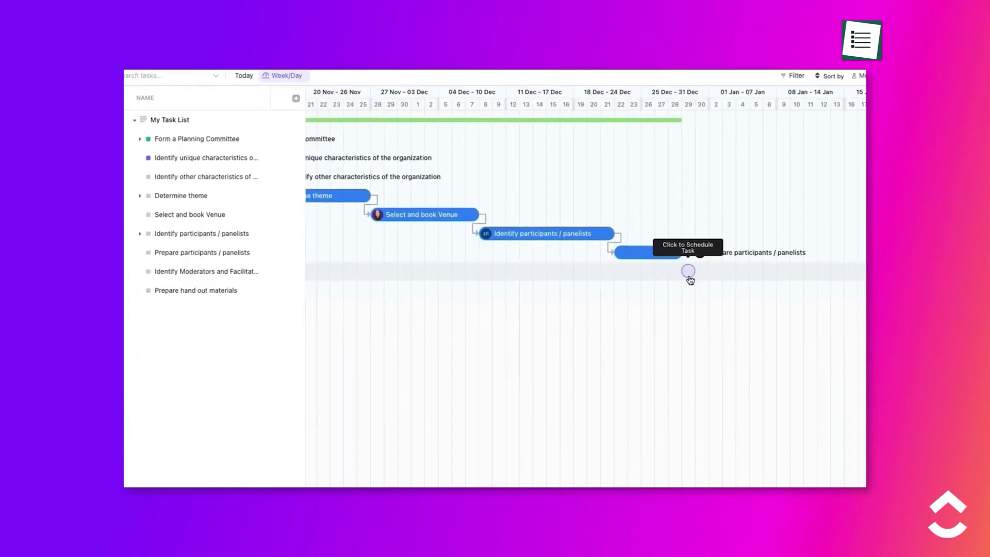
click(689, 277)
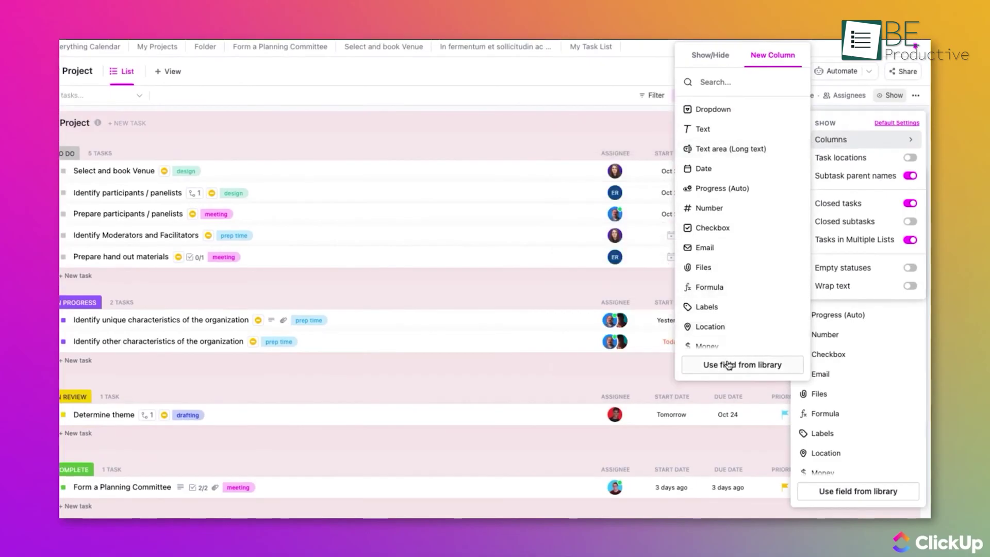
click(771, 370)
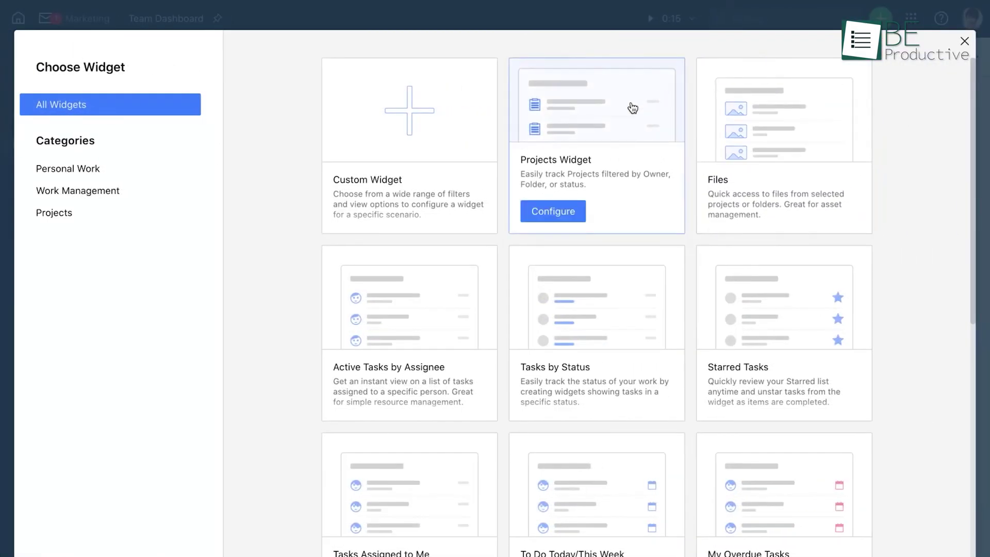
click(468, 140)
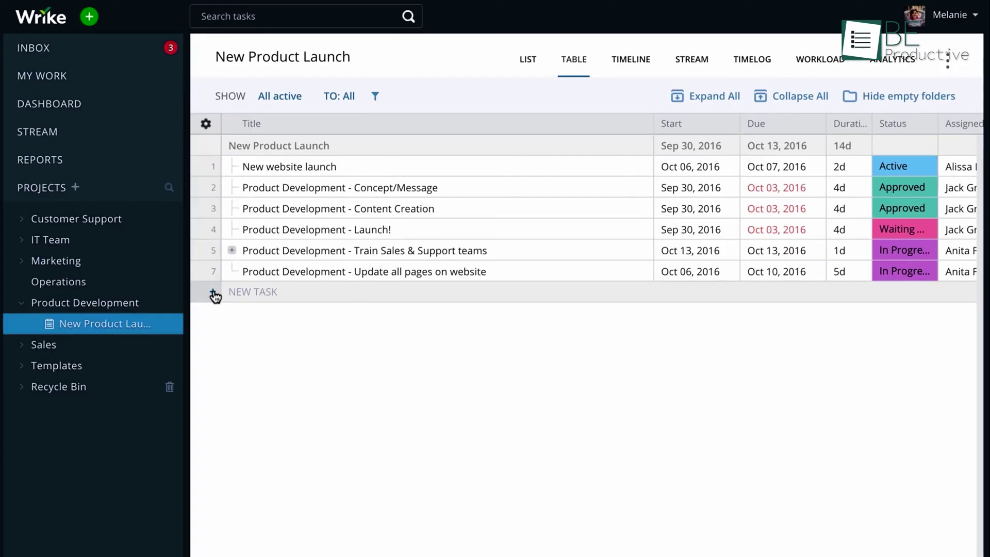
Add a task titled 'Product launch' to the New Product Launch table.
click(213, 292)
text(Pr)
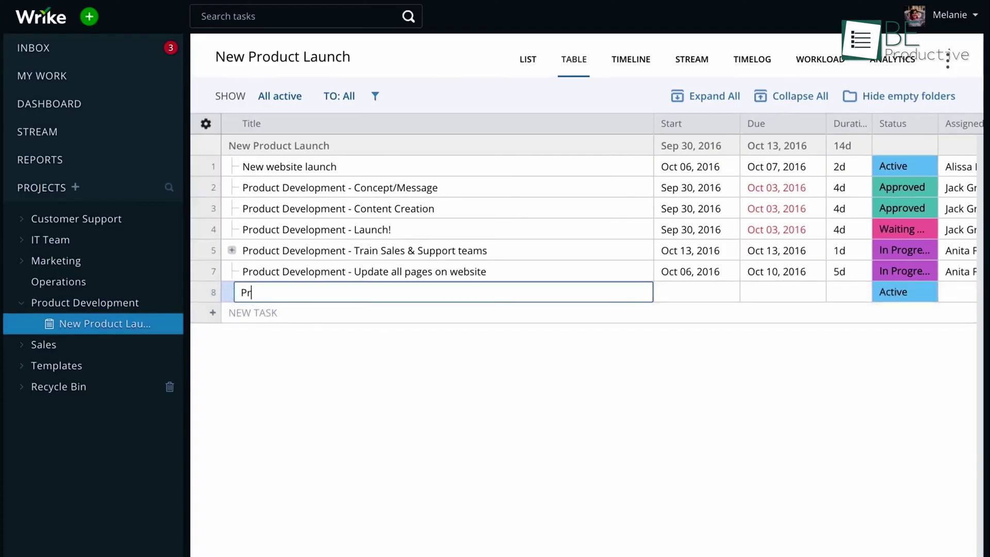
text(oduct launch)
key(Return)
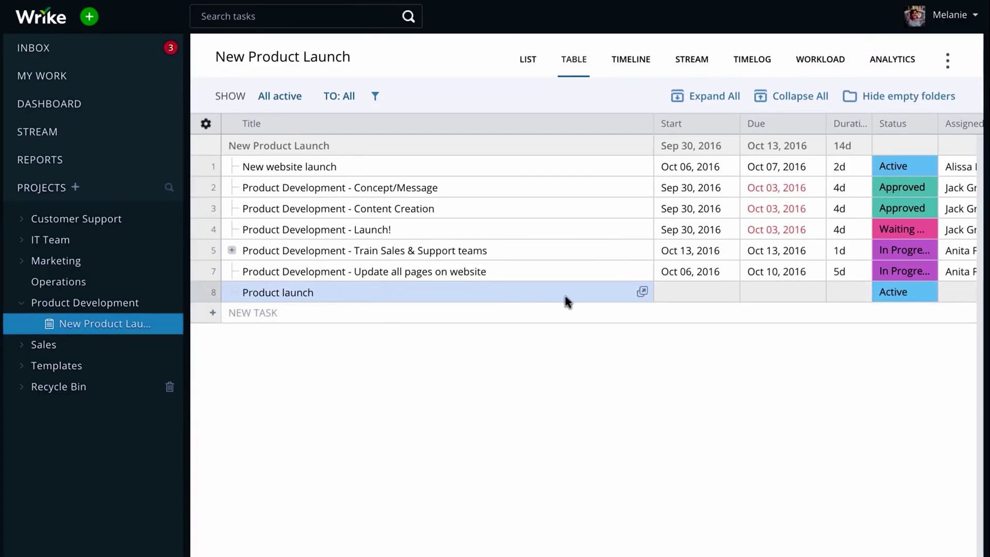
scroll(486, 289, down, 5)
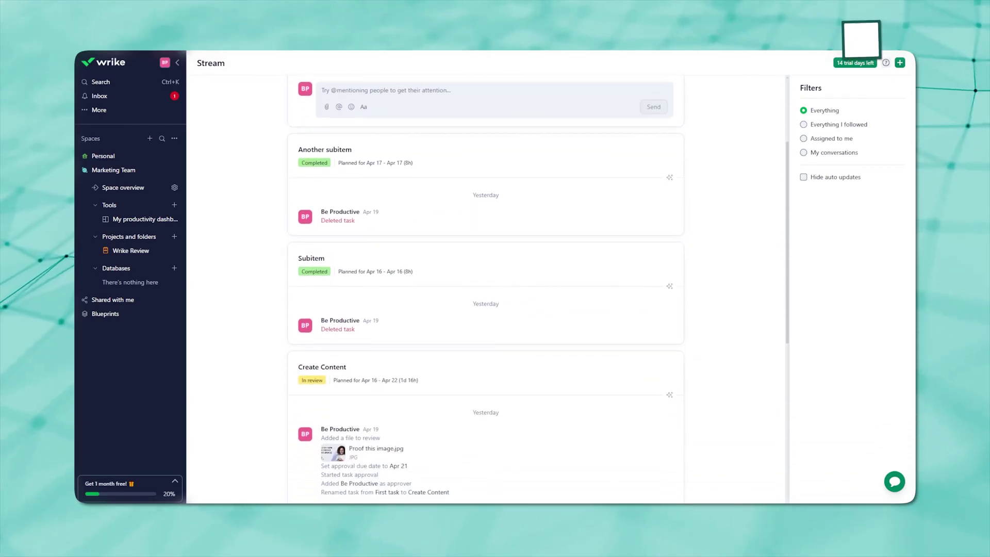
scroll(485, 289, down, 4)
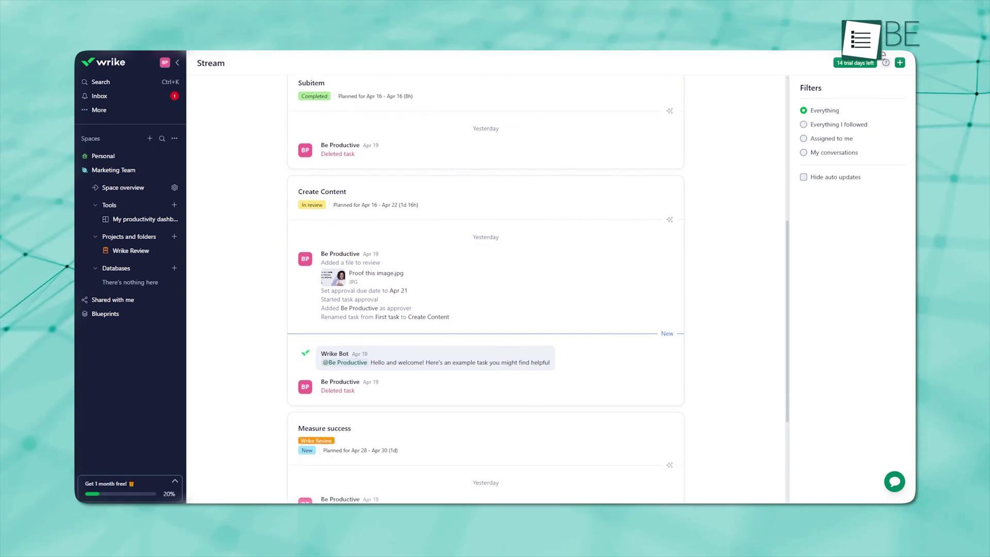
scroll(485, 289, down, 4)
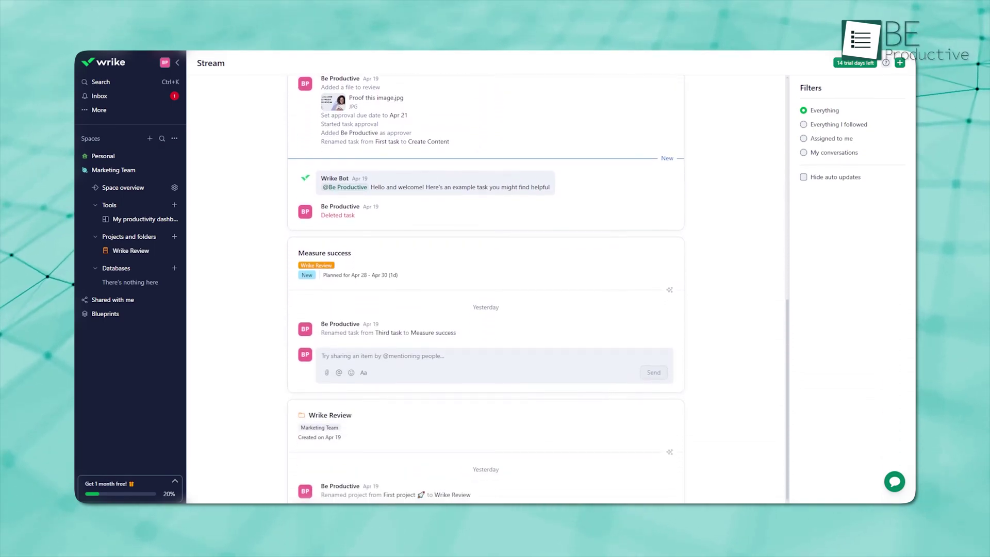
scroll(486, 289, down, 1)
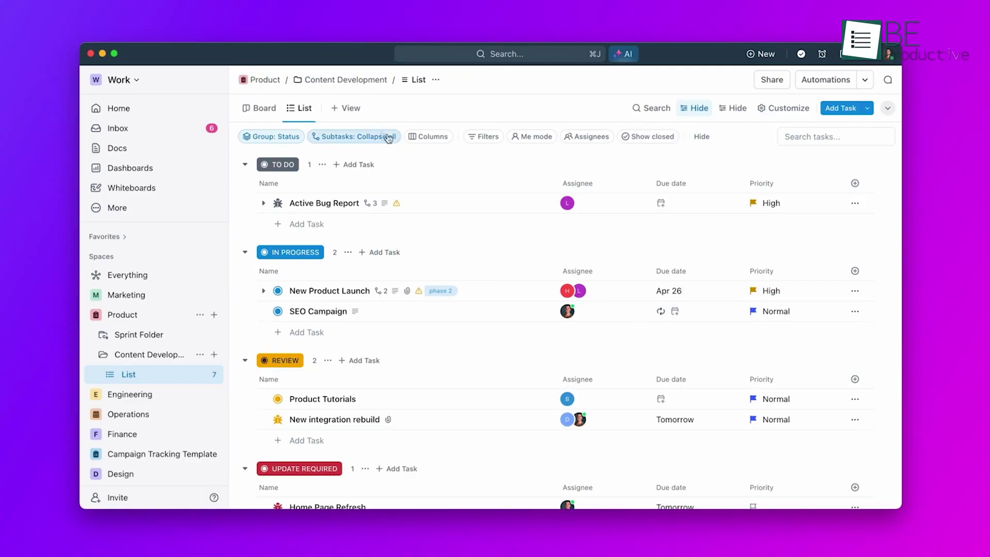
Open the + View picker in the Content Development list's view bar.
click(347, 109)
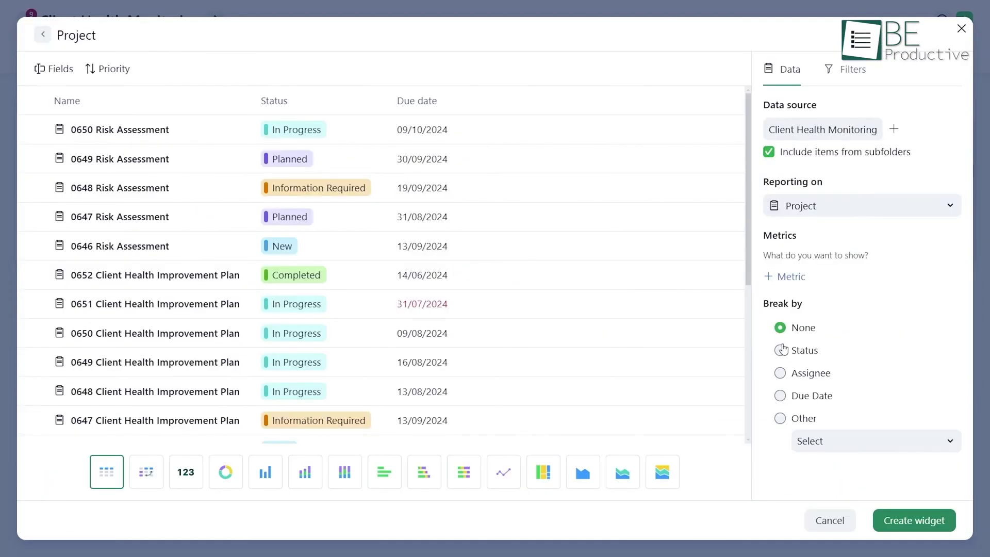
Break the report down by Status and display it as a donut chart.
click(781, 350)
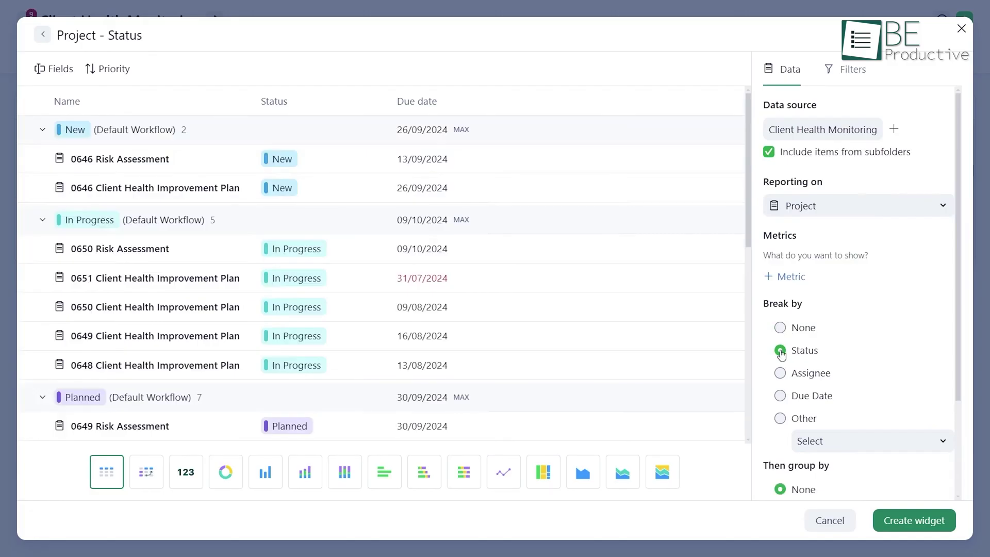
click(225, 472)
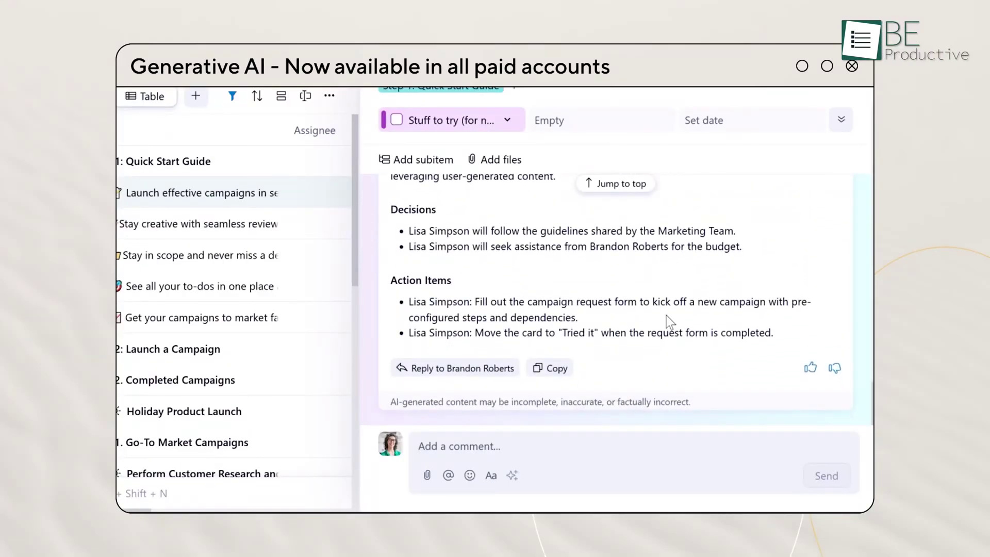
Translate the Tokyo Team comment into Japanese with Wrike AI, replacing the original text.
click(497, 450)
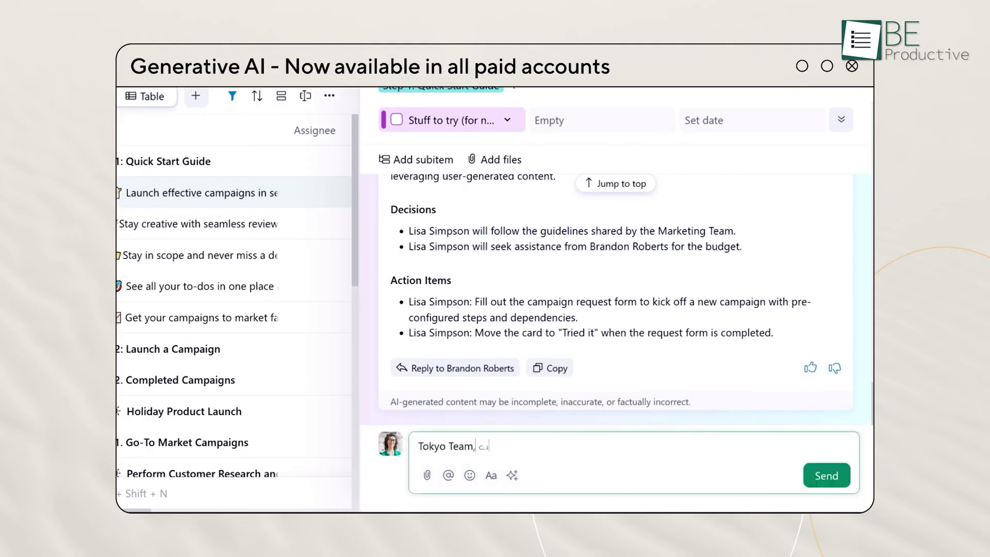
key(ctrl+a)
click(512, 474)
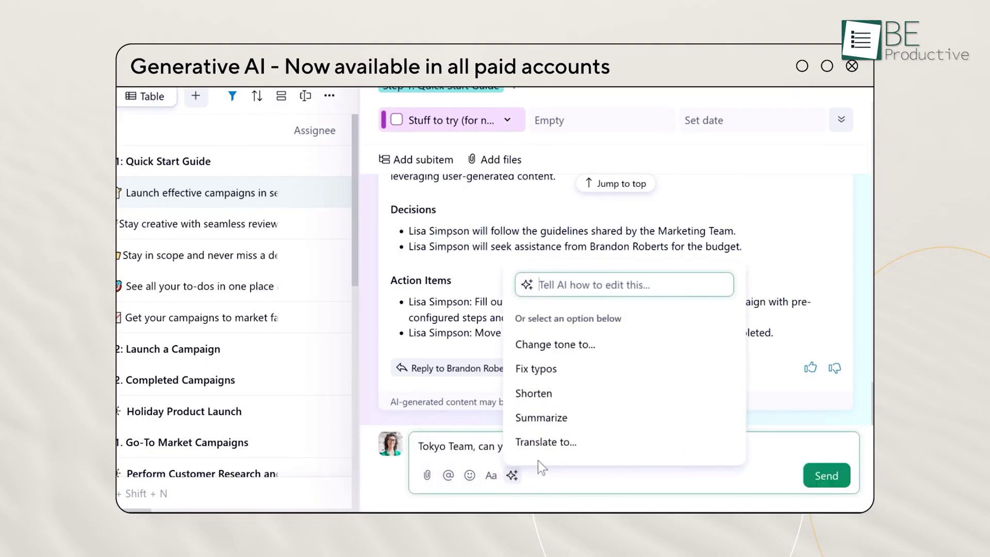
click(557, 444)
click(572, 471)
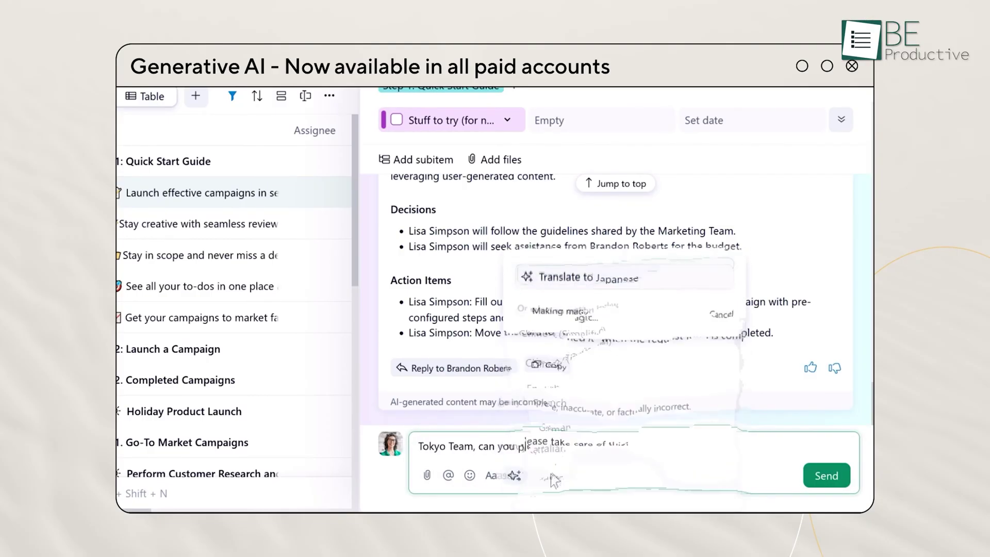
click(558, 367)
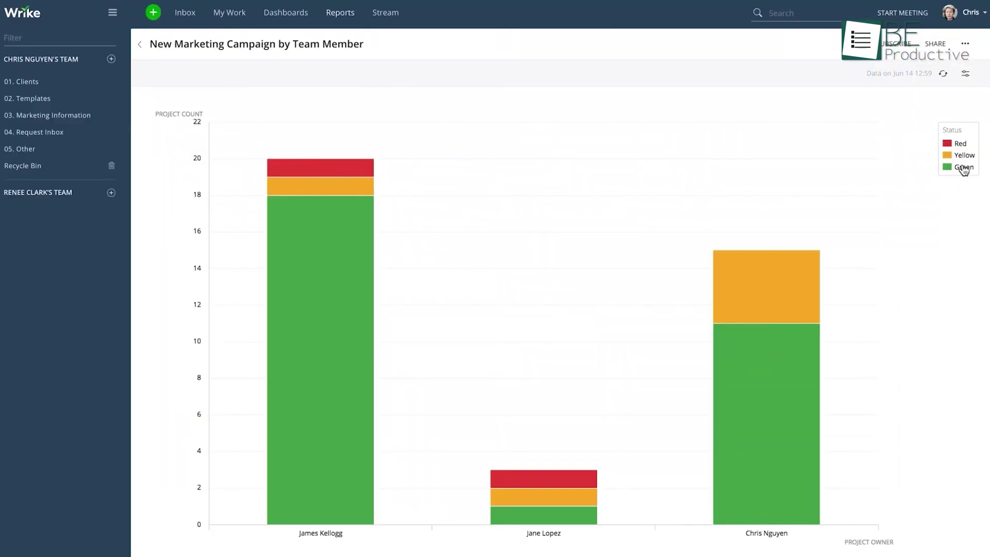
click(963, 168)
click(963, 168)
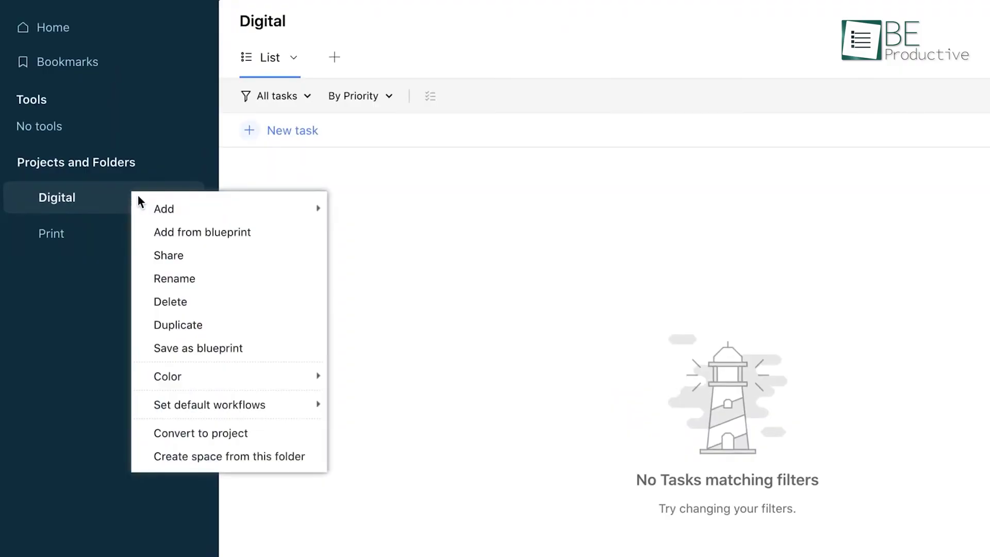
Open the Display count options for the TO DO column on the Summer Blog Series board.
mouse_move(219, 214)
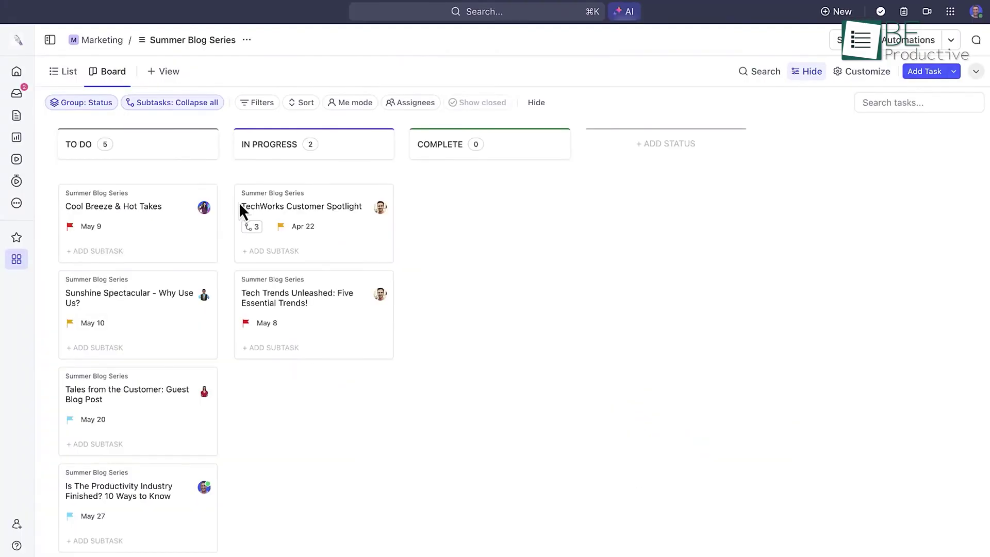
click(106, 145)
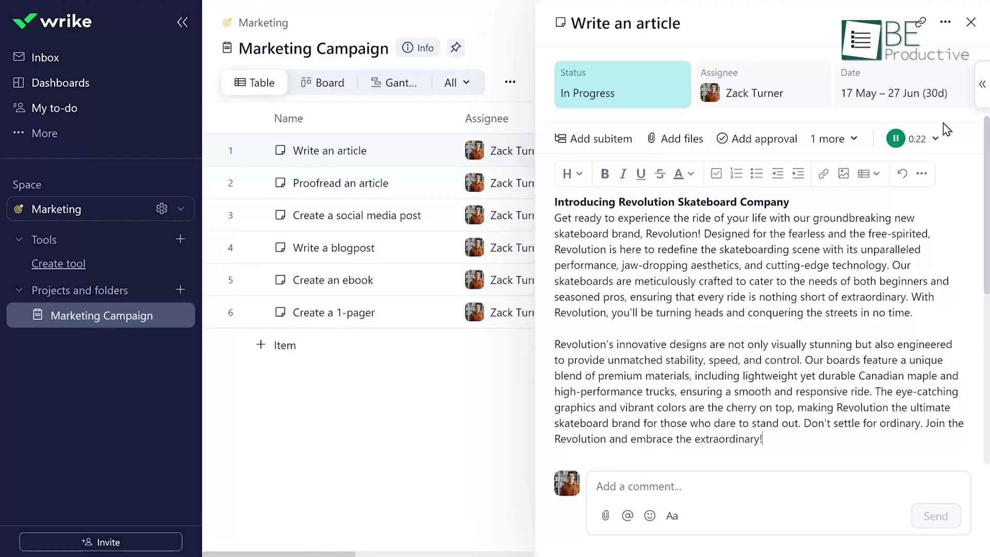
Close the task details and open Write an article from the tracked-time task list.
key(Escape)
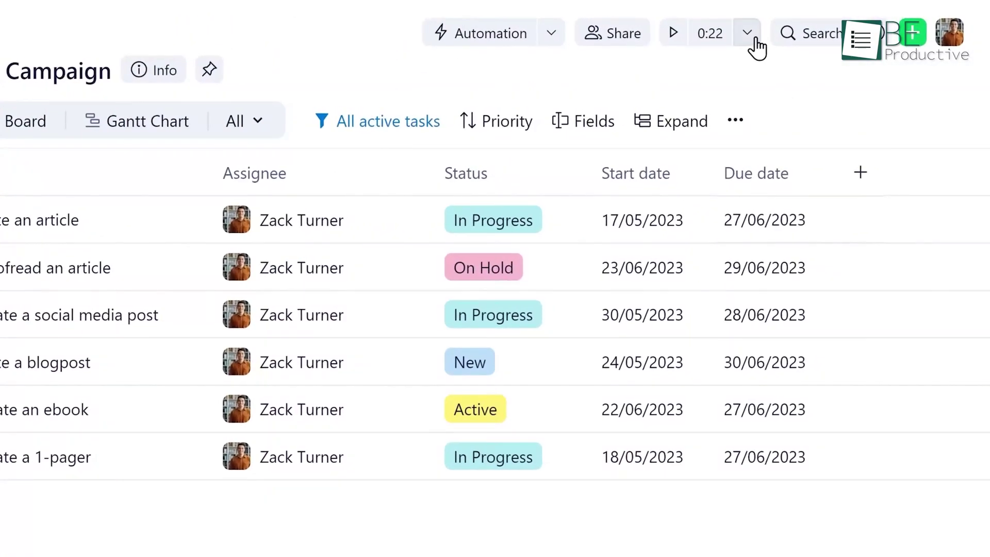
click(817, 24)
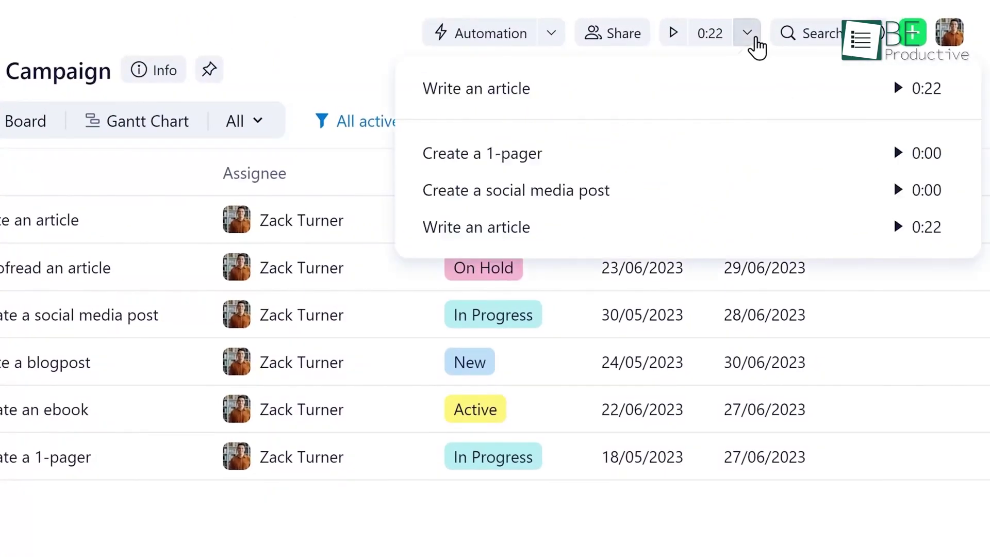
click(522, 103)
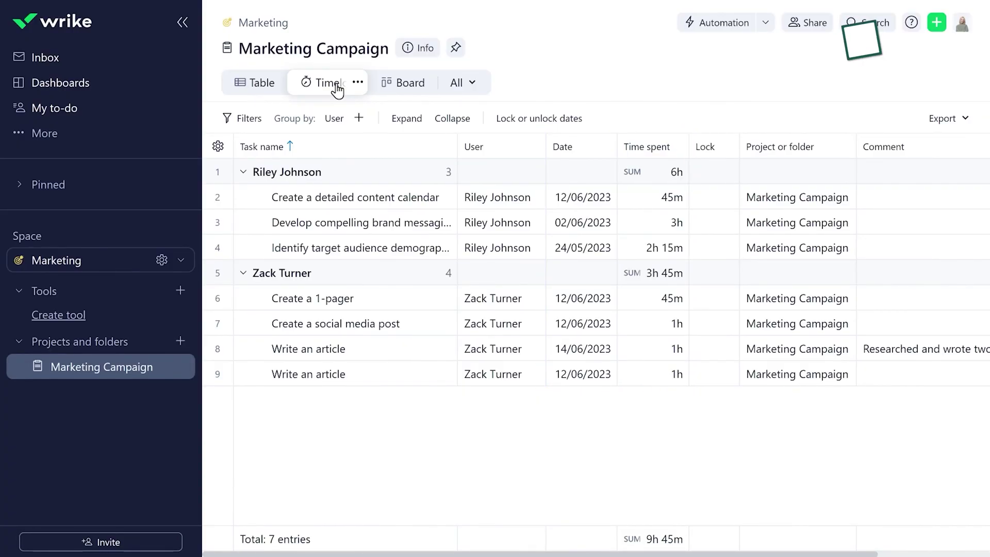
Filter the time log to this week and one team member, then start and stop the Edit Video timer.
click(266, 117)
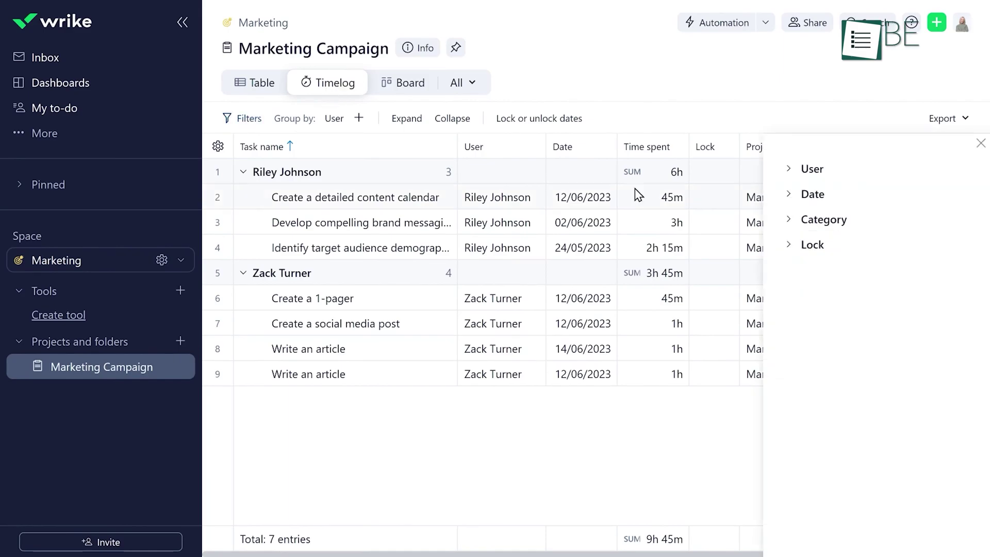
click(813, 194)
click(886, 223)
click(831, 335)
click(789, 169)
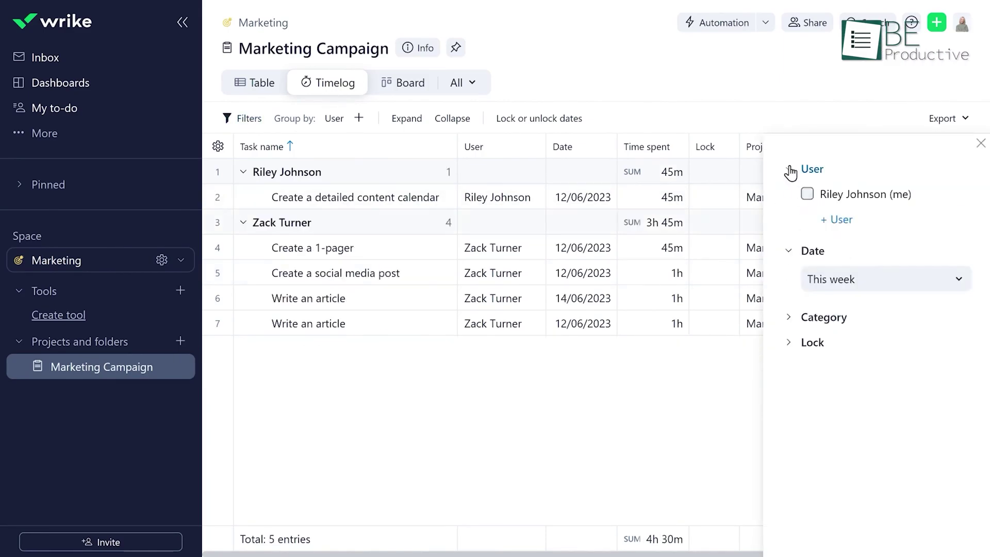
click(825, 221)
click(784, 298)
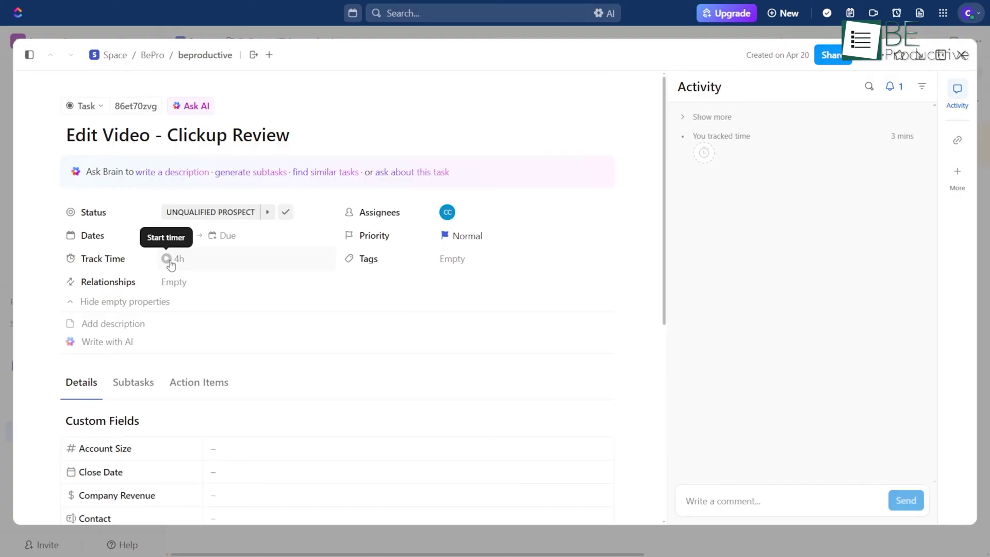
click(167, 258)
click(167, 259)
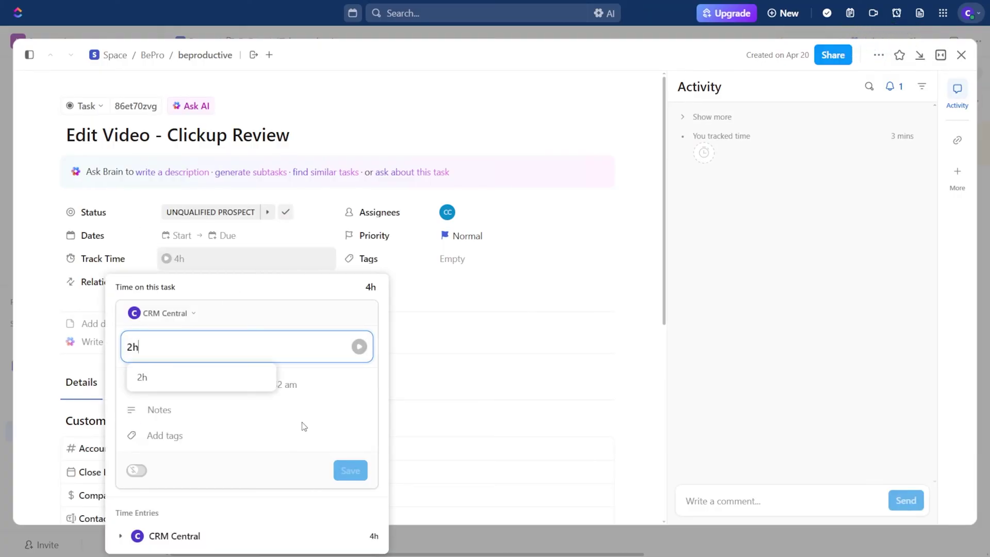
Log a new time entry of 2 hours for the task.
click(216, 378)
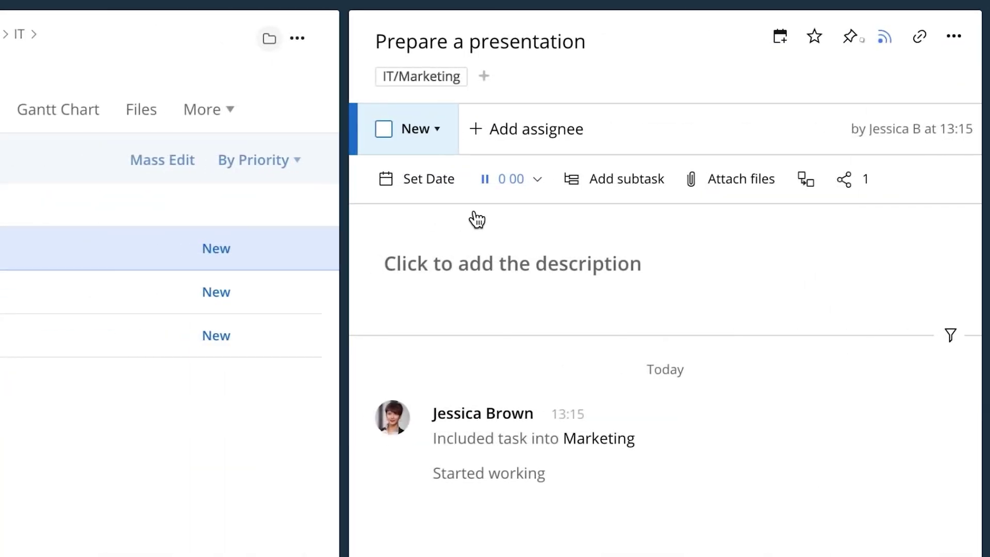
click(539, 184)
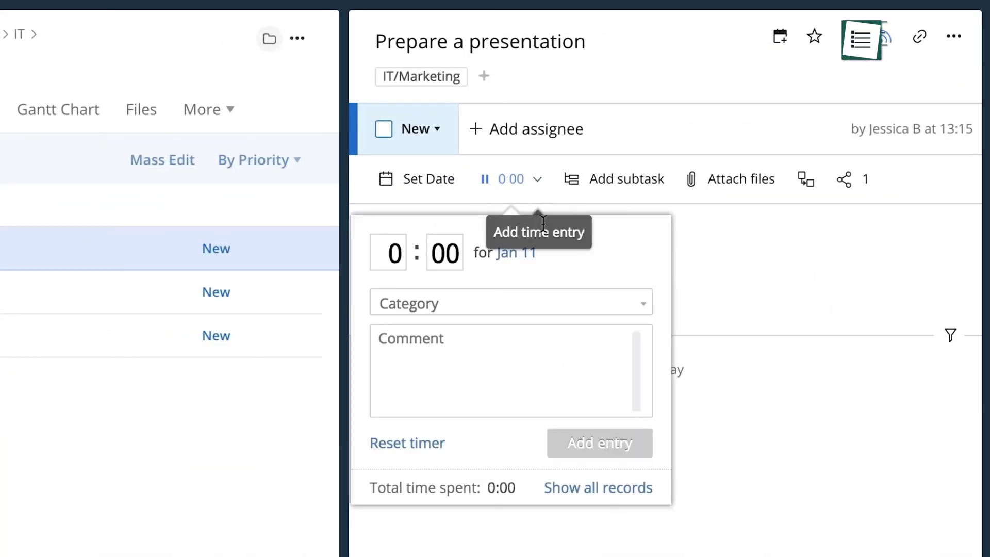
click(395, 253)
text(2)
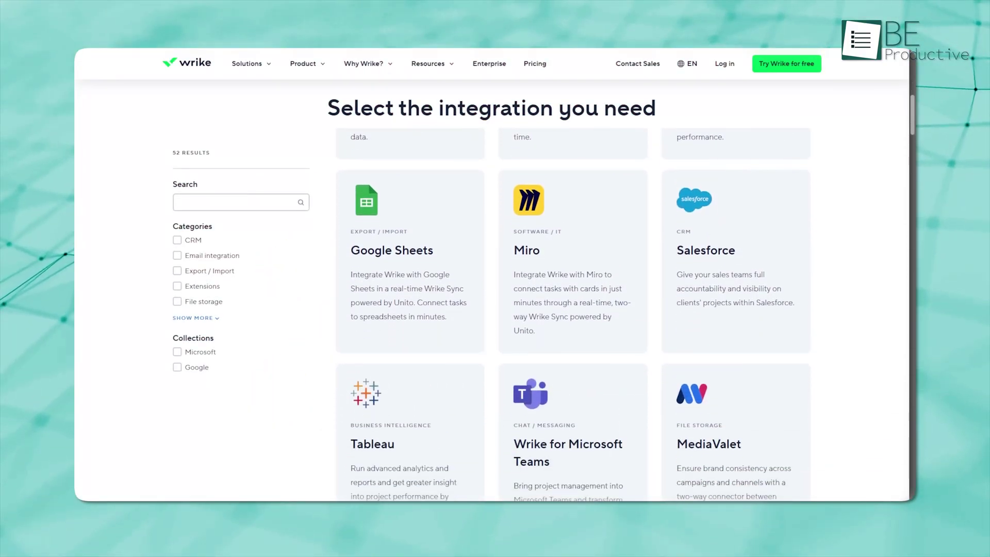
Browse down through Wrike's integrations directory of connectors.
scroll(573, 310, down, 10)
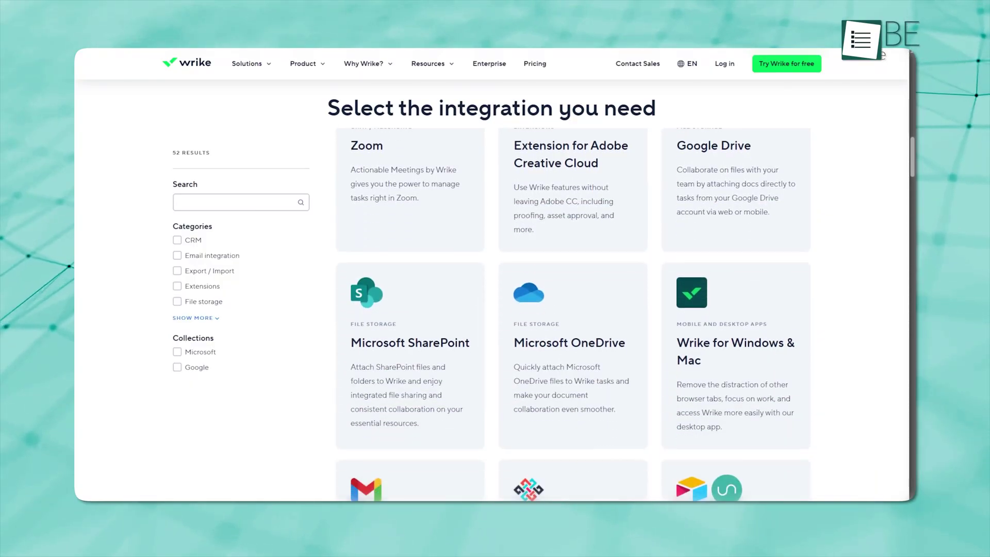
scroll(572, 309, down, 10)
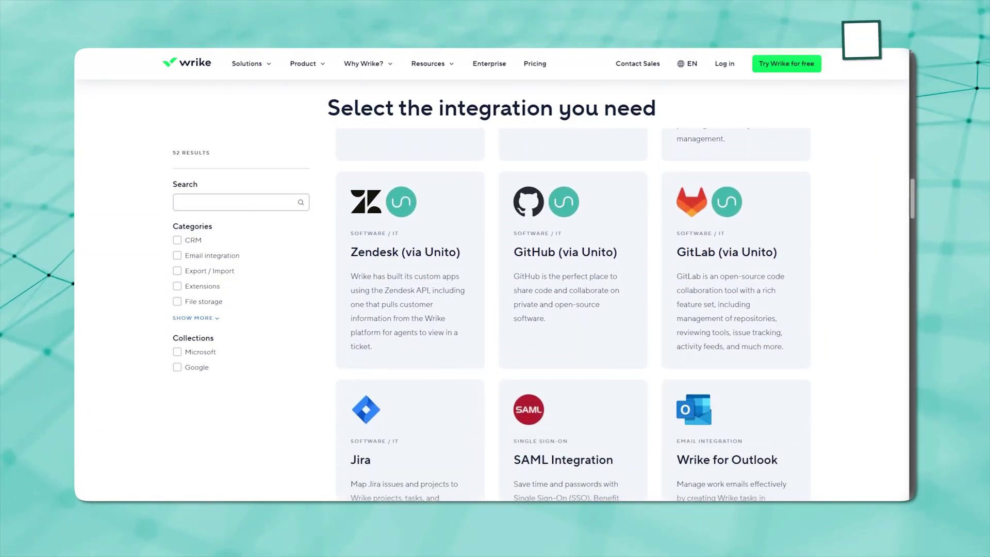
scroll(572, 309, down, 8)
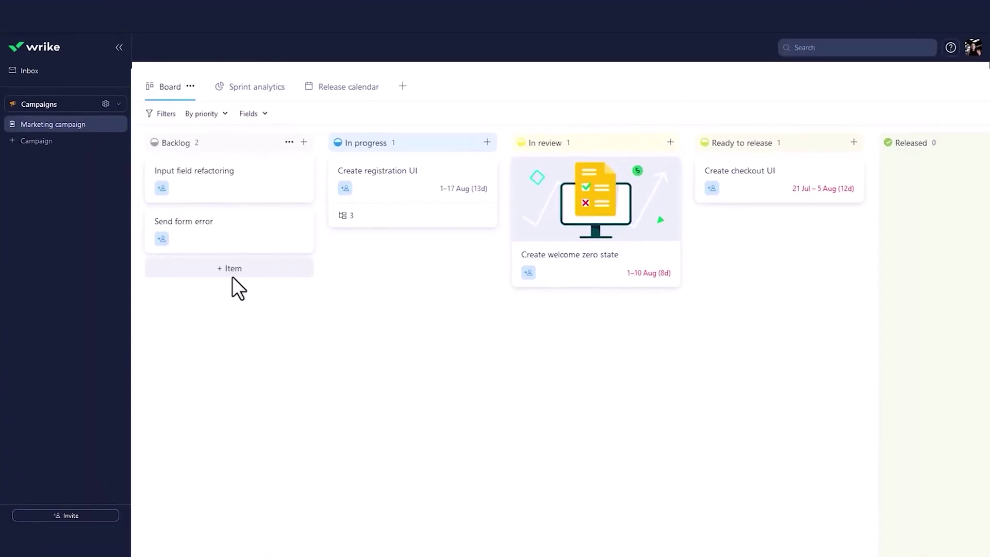
Move Input field refactoring to In progress, then assign team members to Plan campaign, Develop content and Launch promotion activities.
drag(212, 174, 376, 158)
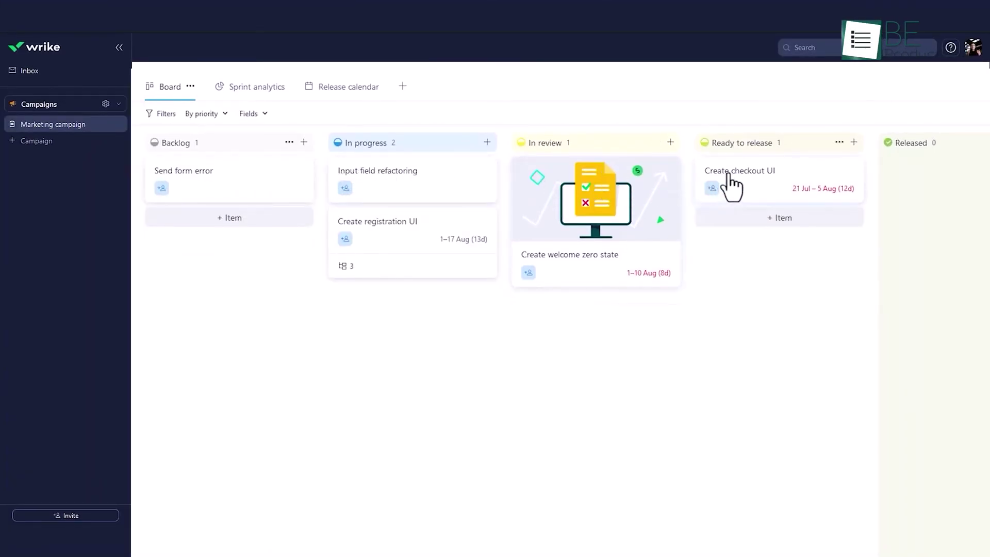
drag(750, 187, 918, 165)
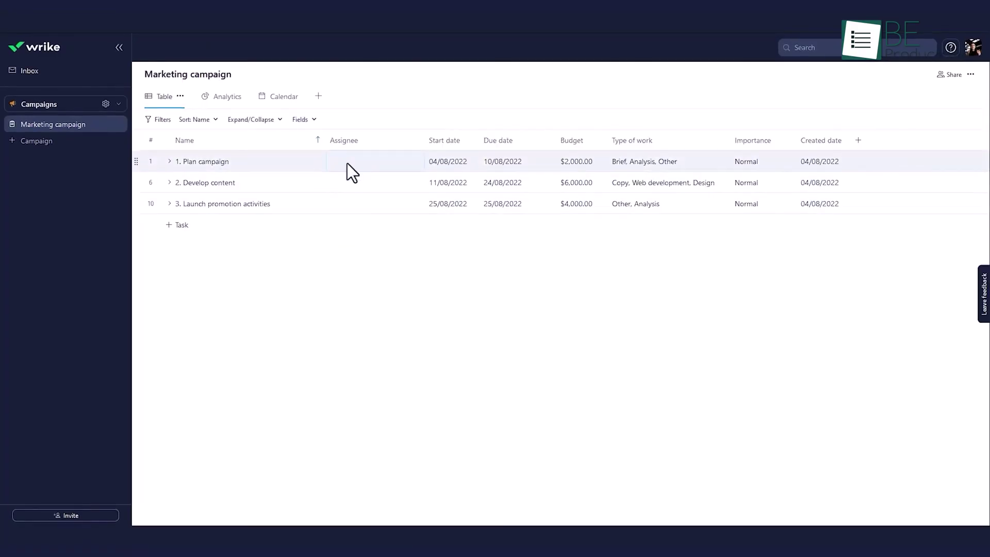
click(347, 163)
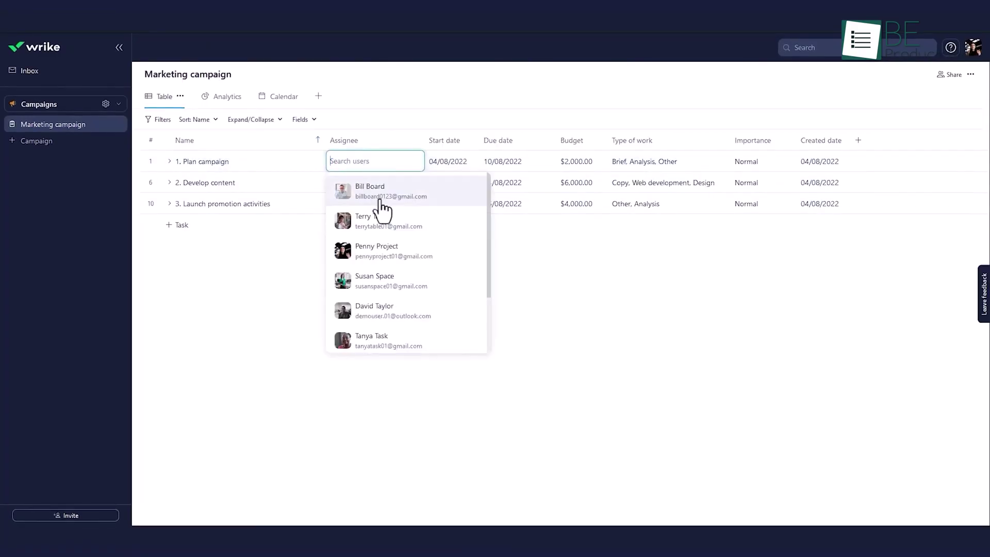
click(380, 198)
click(349, 178)
click(380, 309)
click(380, 359)
click(323, 240)
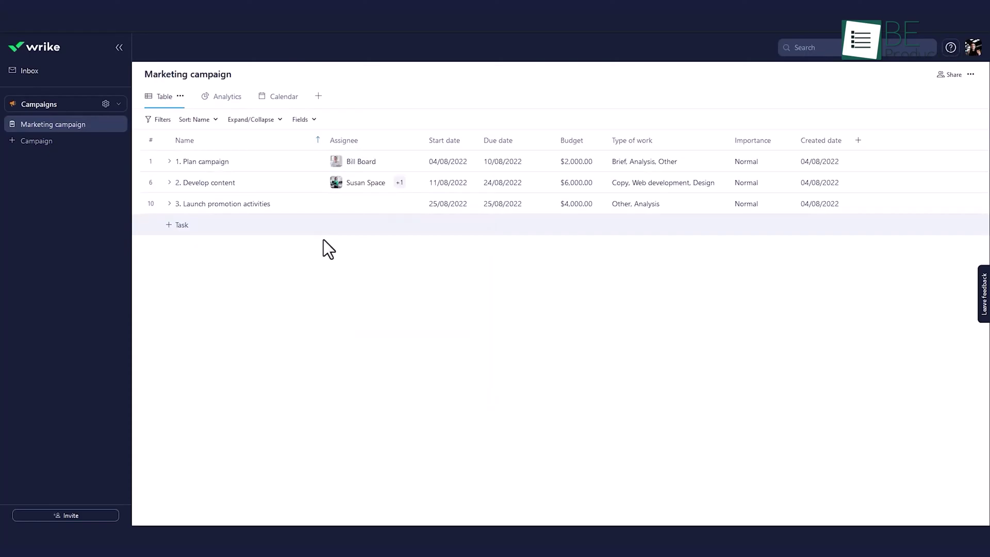
click(361, 203)
click(441, 386)
click(278, 349)
Edit the due dates of Plan campaign and Develop content in the table.
click(503, 161)
key(Return)
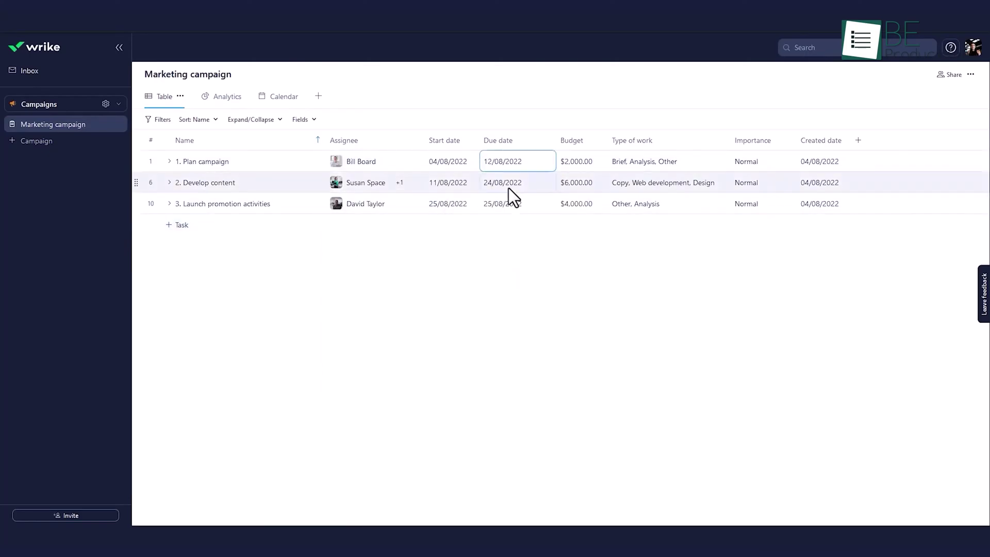
click(508, 186)
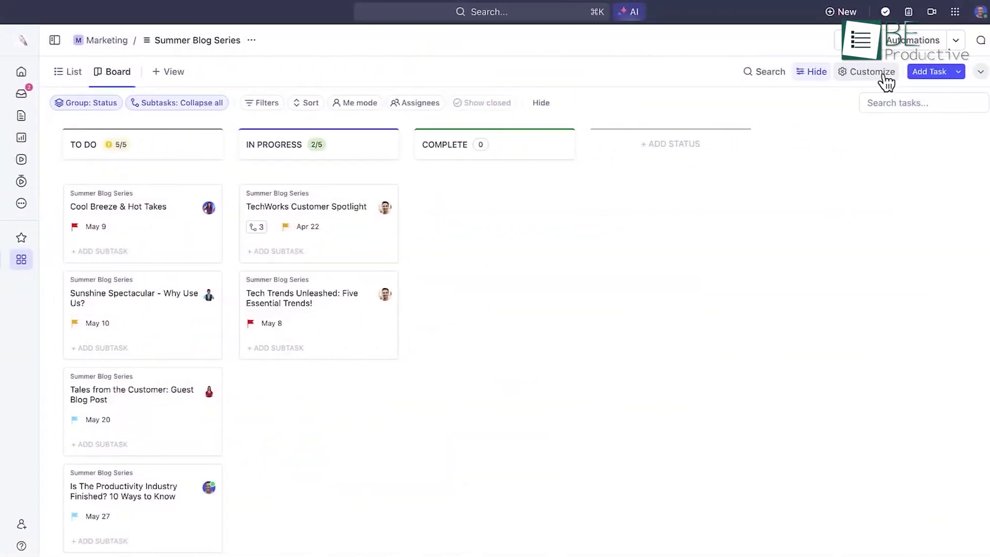
Customize the board so subtasks appear as separate tasks.
click(883, 77)
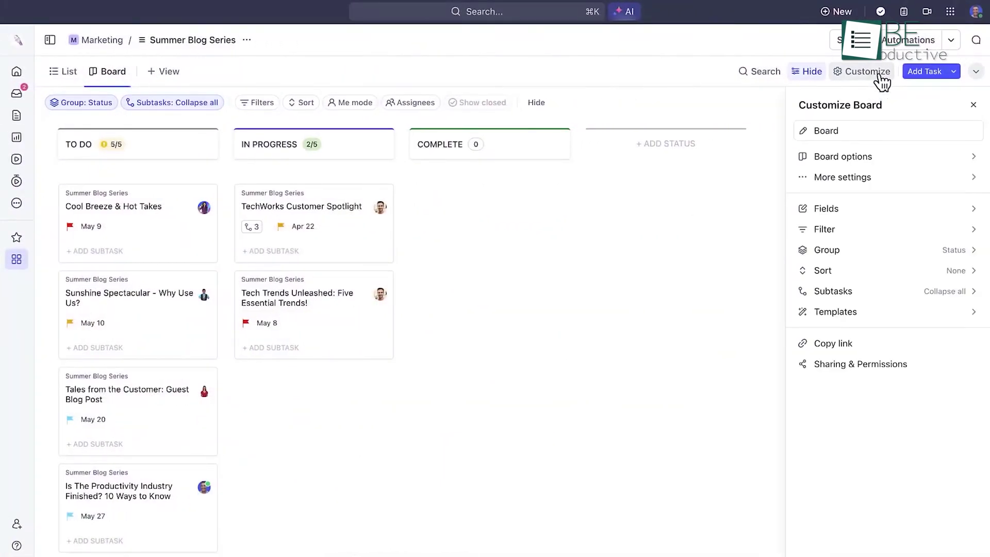
click(936, 292)
click(943, 387)
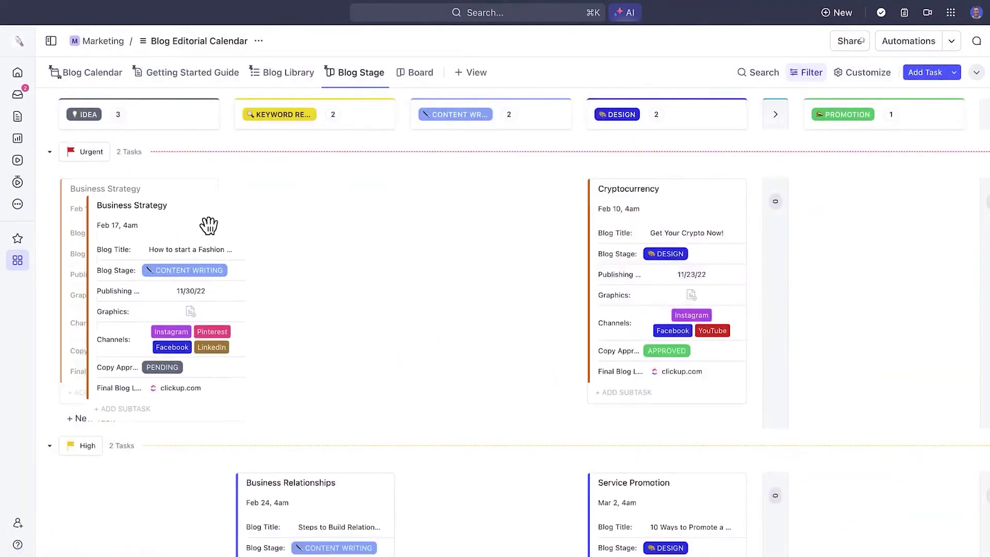
Move Business Strategy into Content Writing and open Digital Marketing's status choices.
drag(206, 223, 354, 227)
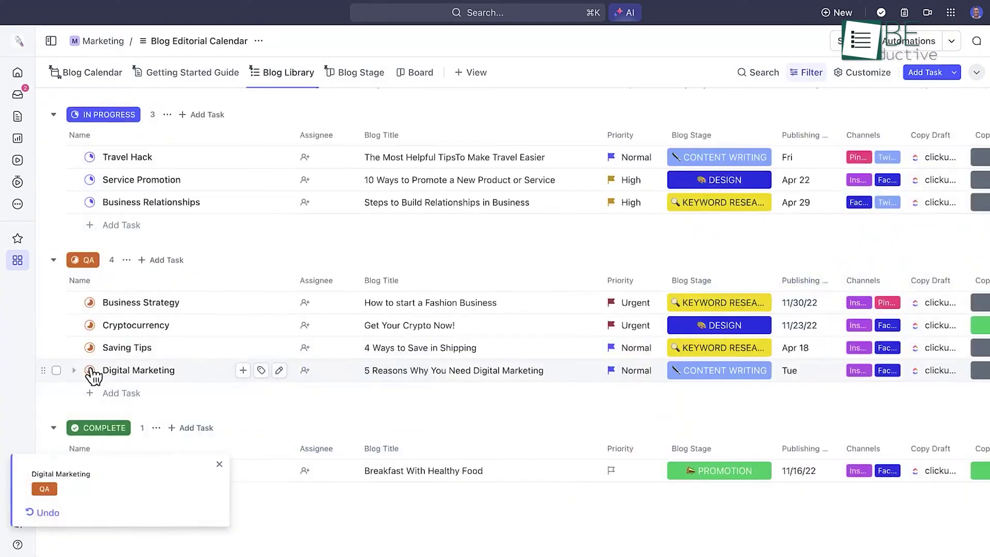
click(89, 370)
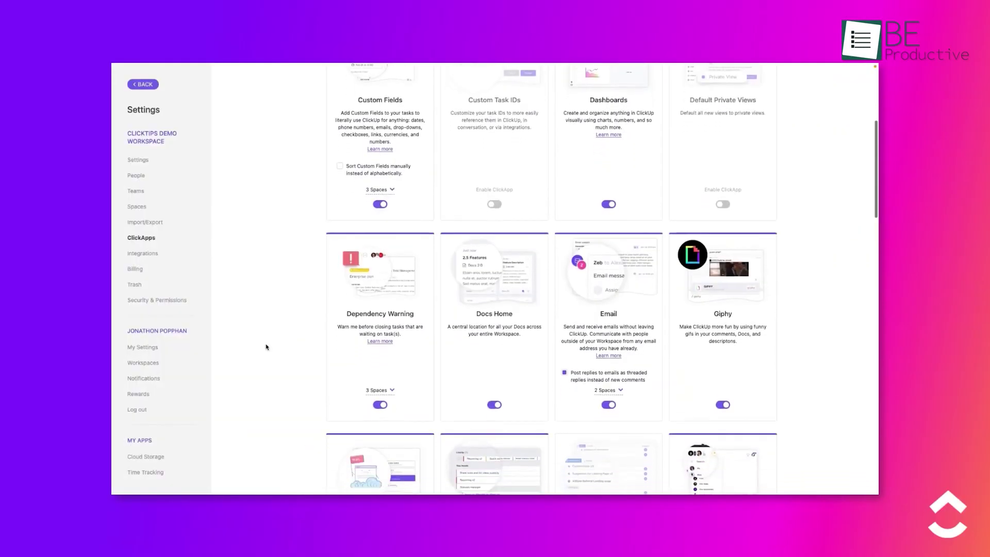
scroll(266, 347, down, 3)
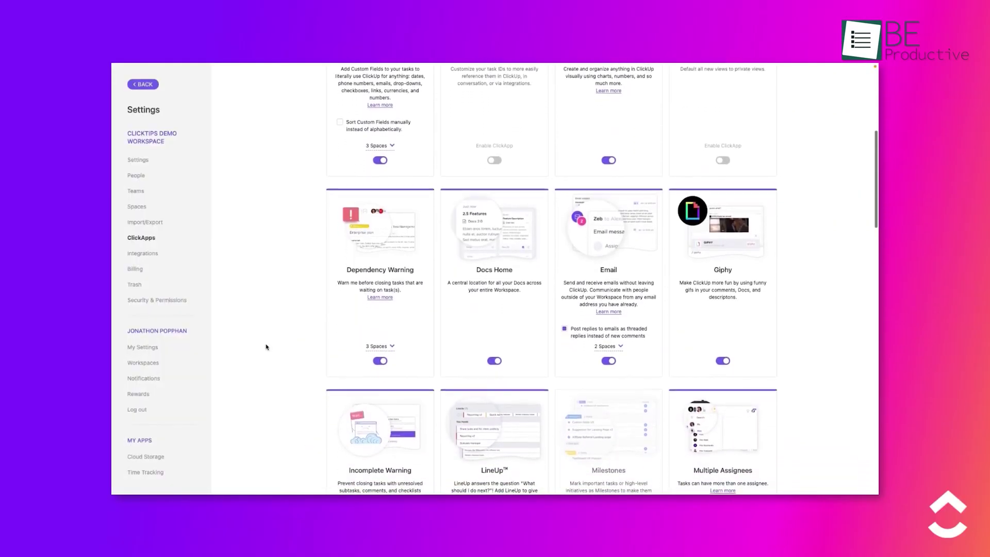
scroll(267, 347, down, 2)
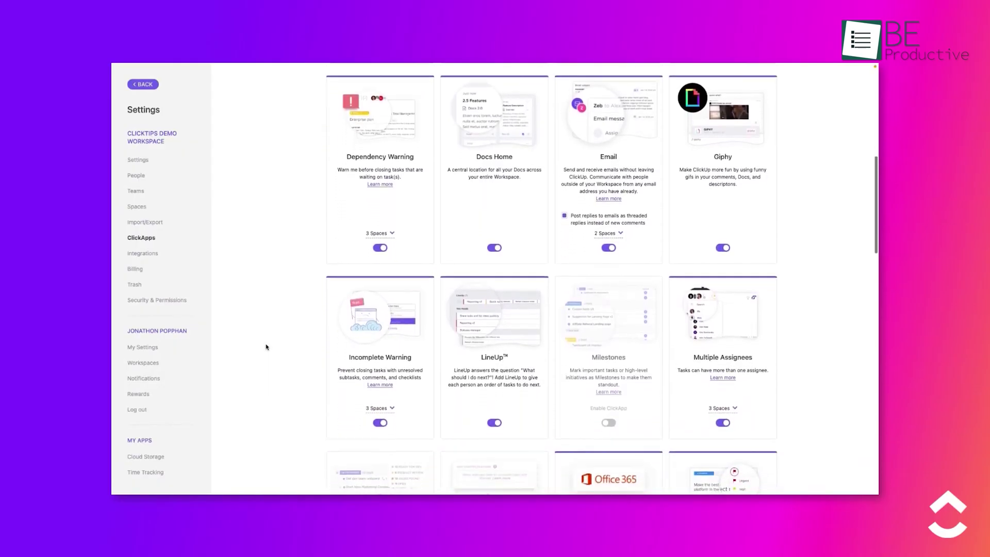
scroll(266, 347, down, 2)
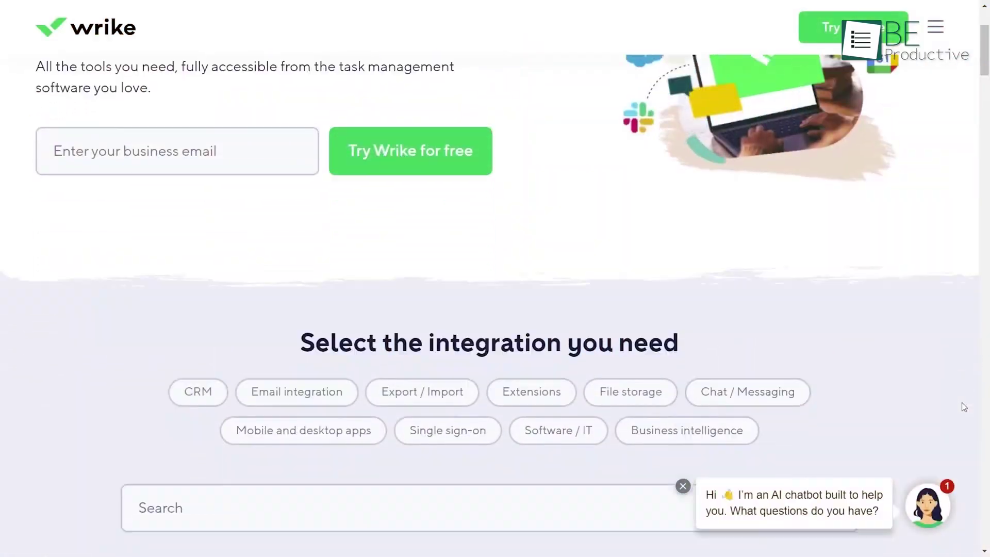
scroll(962, 404, down, 5)
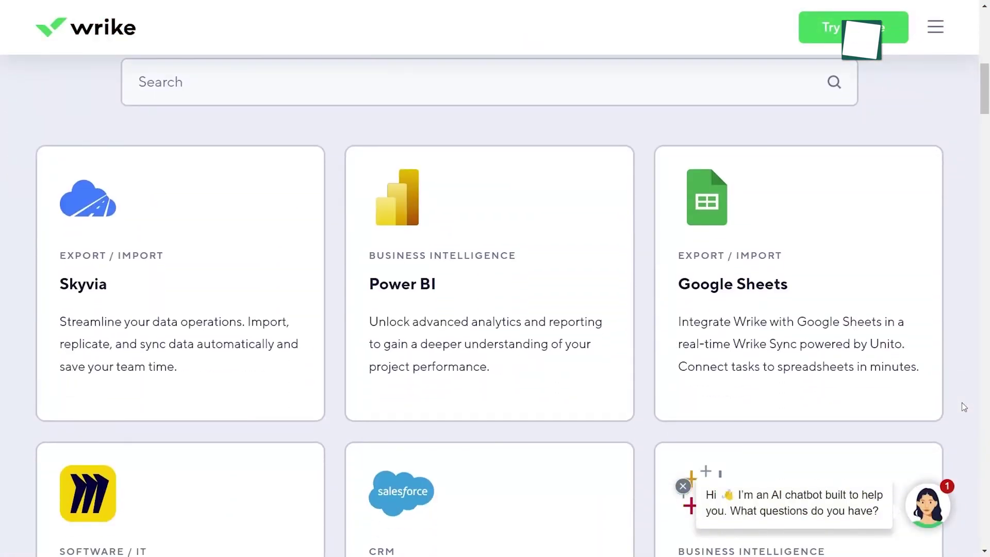
scroll(961, 403, down, 10)
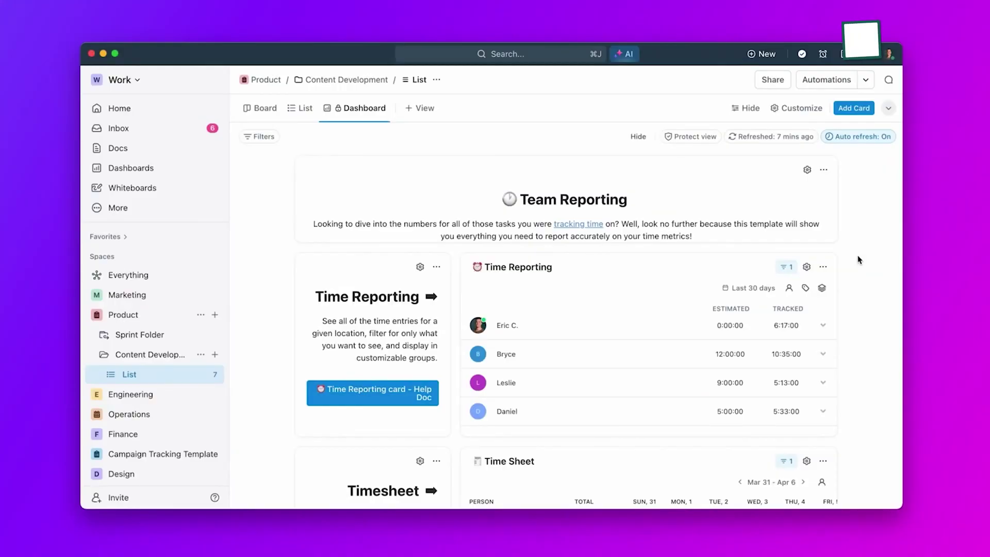
Scroll down the Team Reporting dashboard to its time reports.
scroll(860, 259, down, 3)
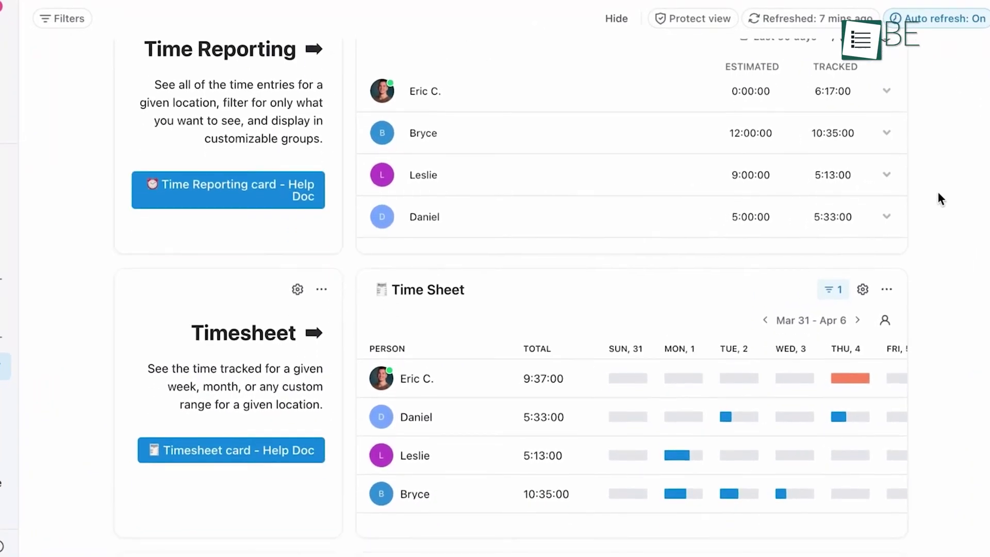
scroll(938, 199, down, 3)
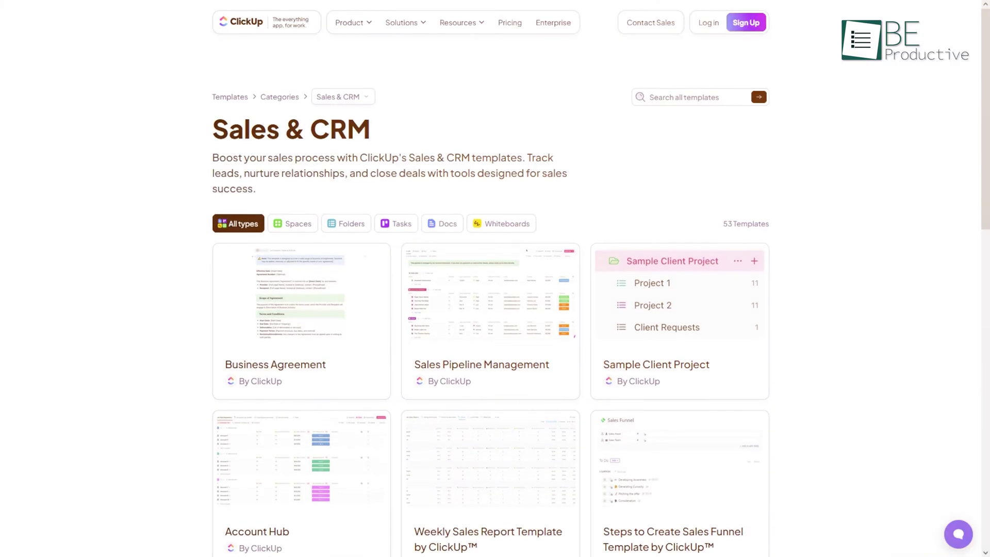
Autoscroll through the Sales & CRM template grid with a middle-click.
scroll(491, 376, down, 3)
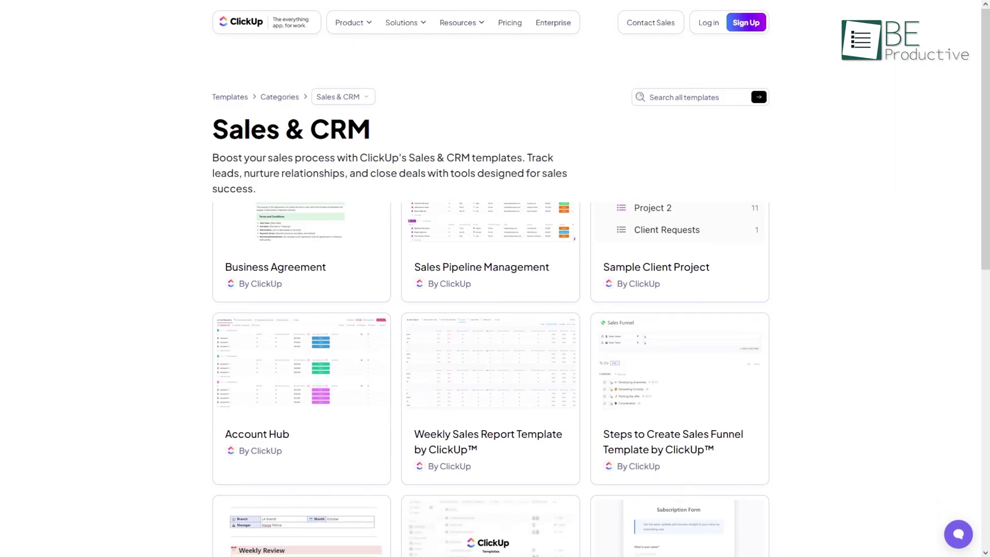
middle_click(911, 146)
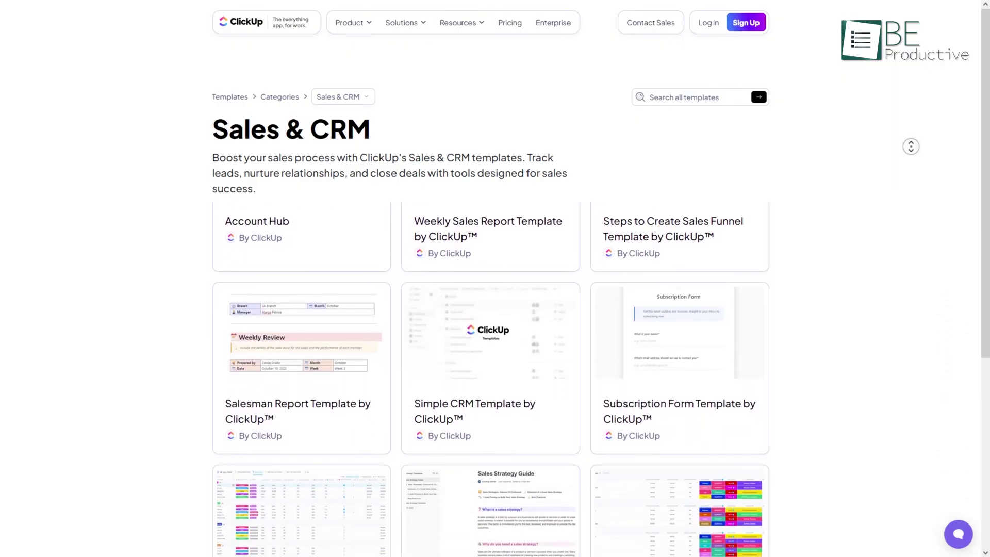